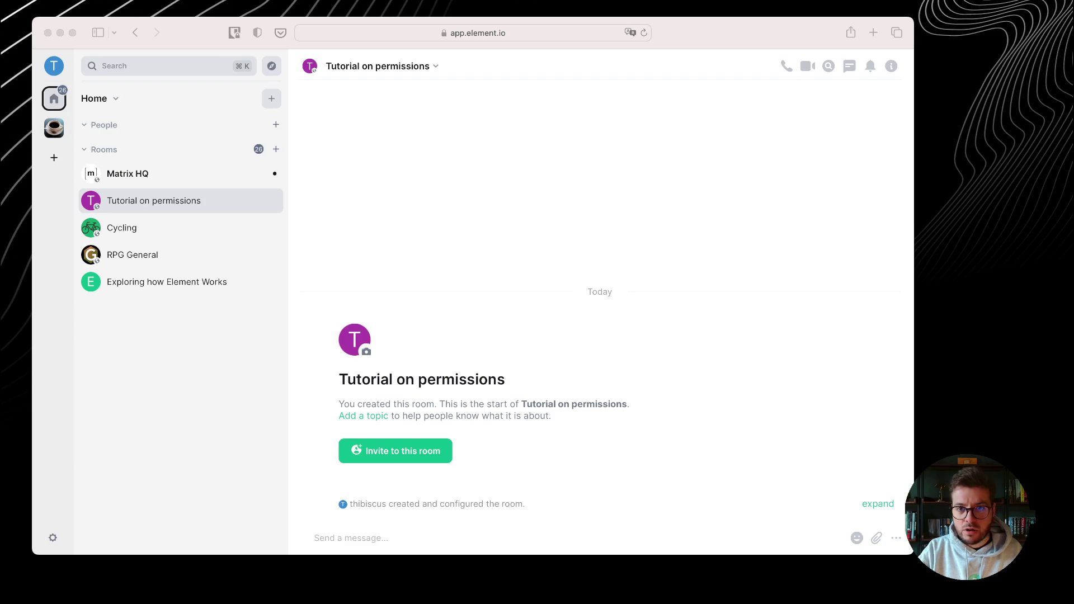
Check the room creator's power level in the member list of Tutorial on permissions, and return to the room info.
{"action": "left_click", "coordinate": [809, 33]}
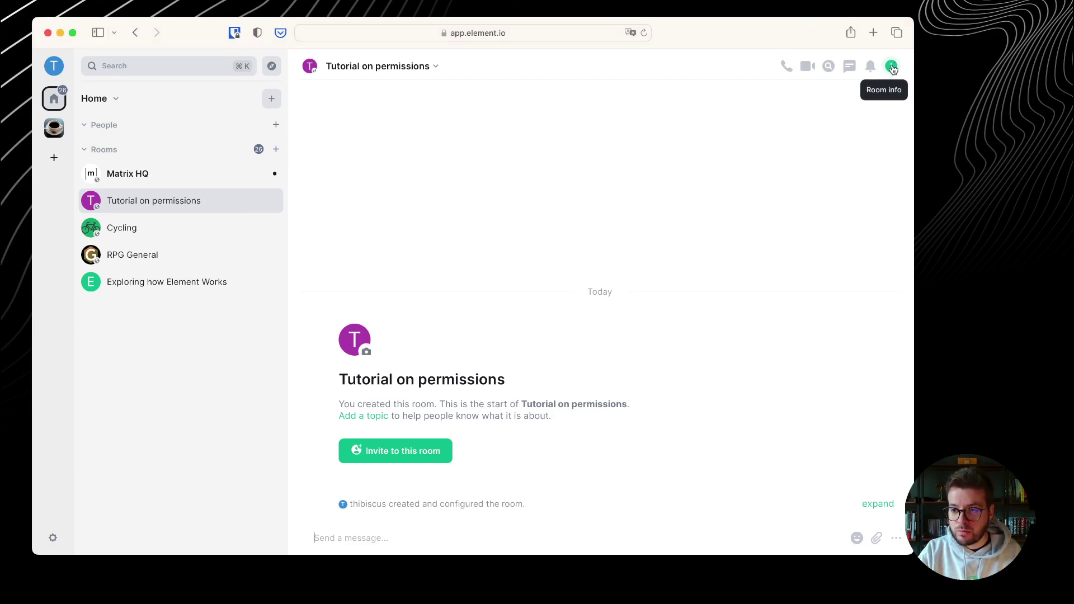
{"action": "left_click", "coordinate": [891, 66]}
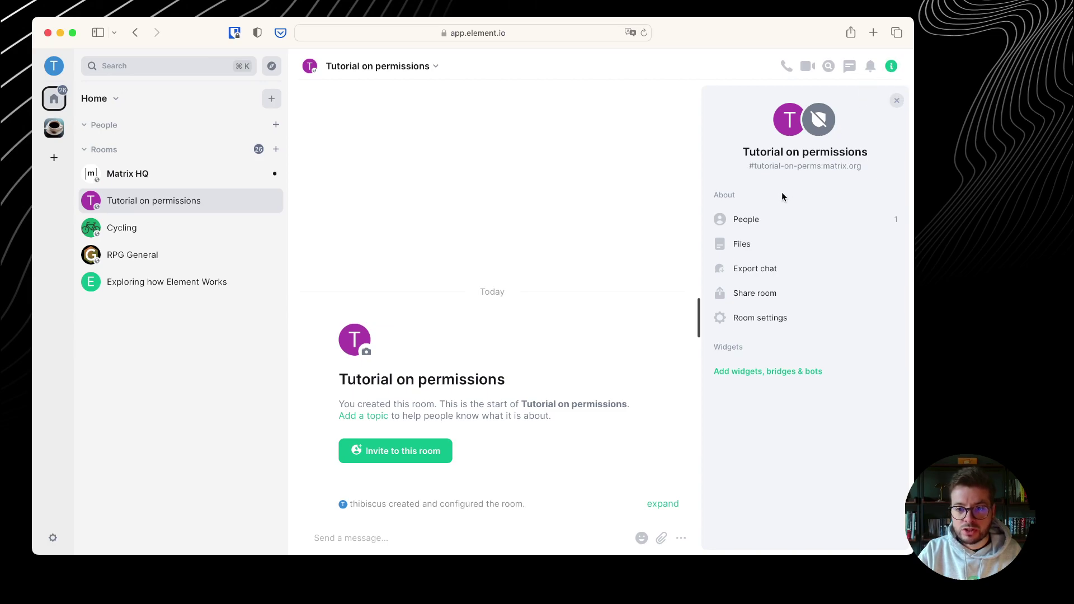
{"action": "left_click", "coordinate": [755, 221]}
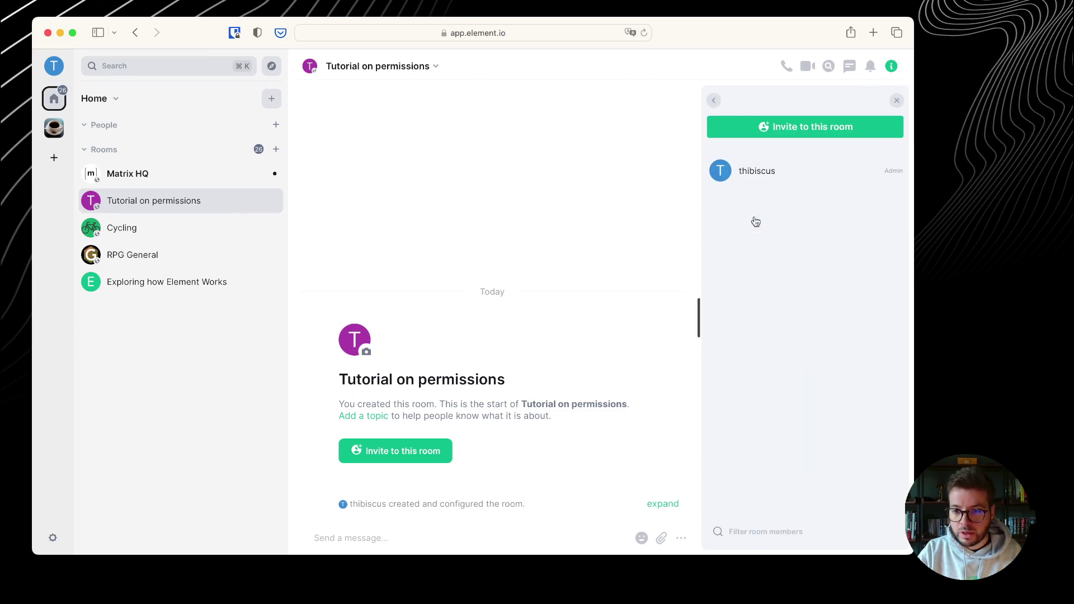
{"action": "left_click", "coordinate": [751, 172]}
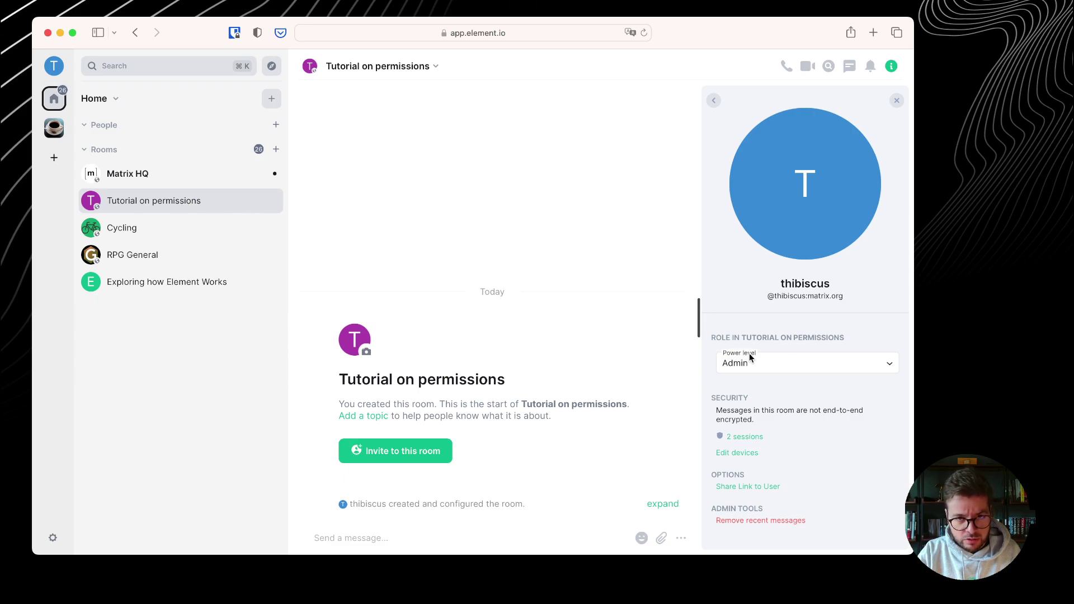
{"action": "left_click", "coordinate": [713, 102]}
{"action": "left_click", "coordinate": [714, 102]}
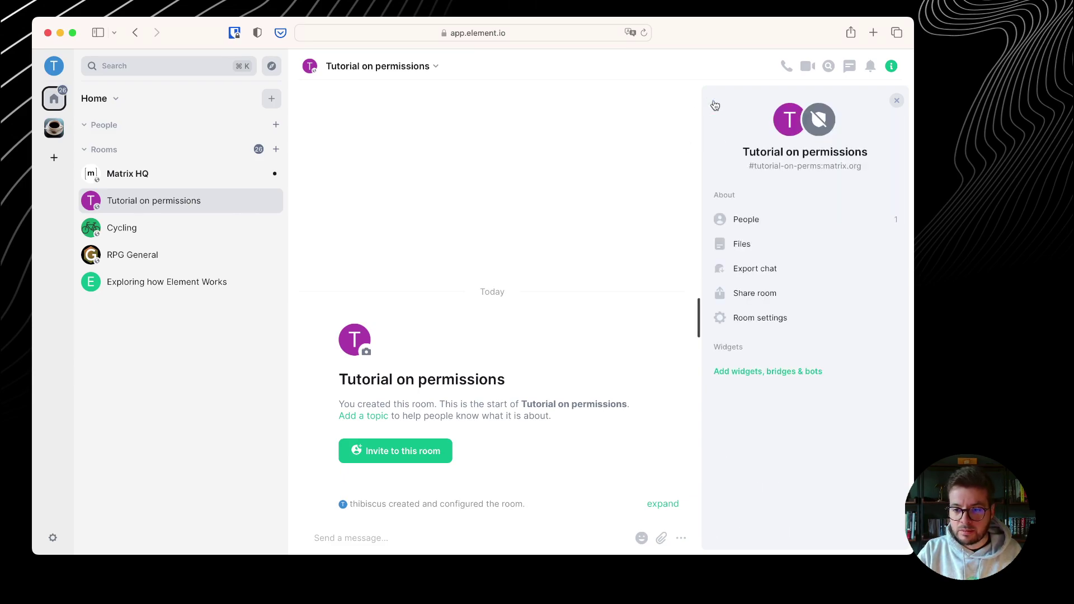
Open the room's Roles & Permissions settings and review the privileged users and the role required for each permission.
{"action": "left_click", "coordinate": [738, 315]}
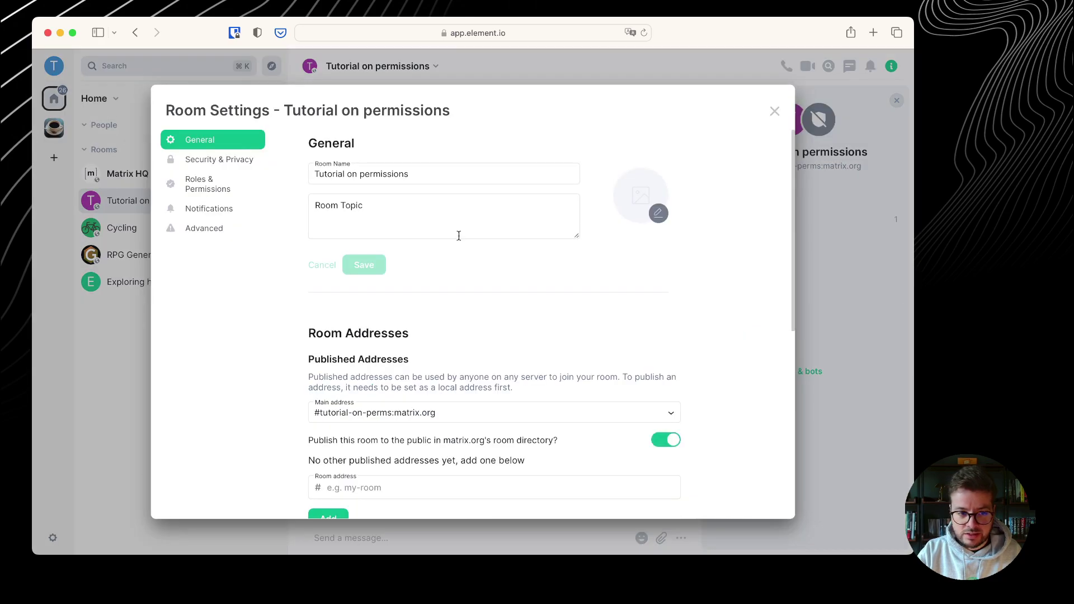
{"action": "left_click", "coordinate": [211, 185]}
{"action": "scroll", "coordinate": [413, 270], "scroll_direction": "down", "scroll_amount": 5}
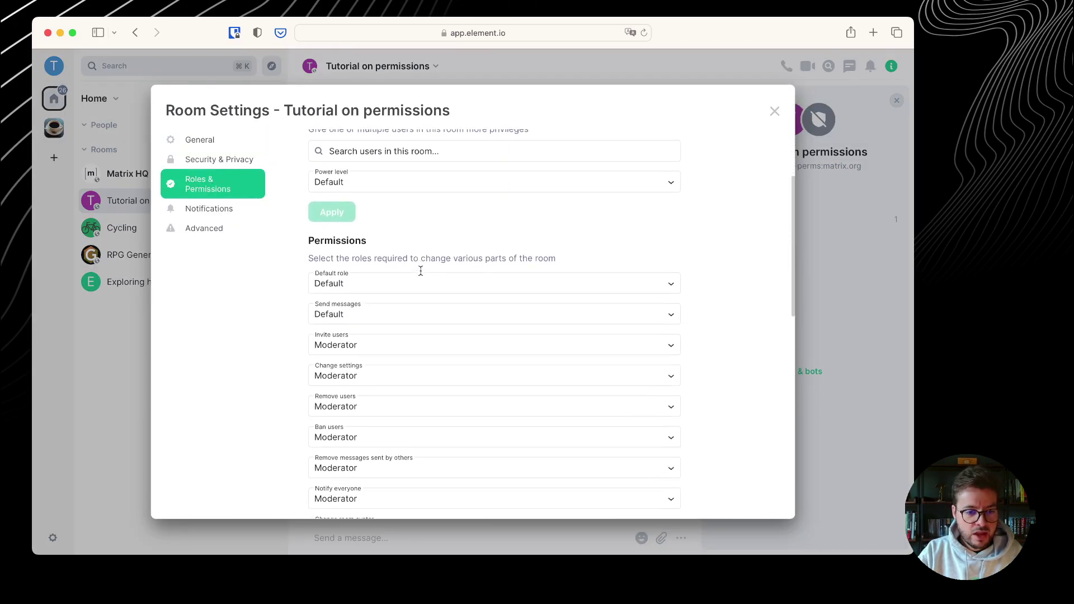
{"action": "scroll", "coordinate": [422, 268], "scroll_direction": "up", "scroll_amount": 3}
{"action": "scroll", "coordinate": [338, 155], "scroll_direction": "up", "scroll_amount": 1}
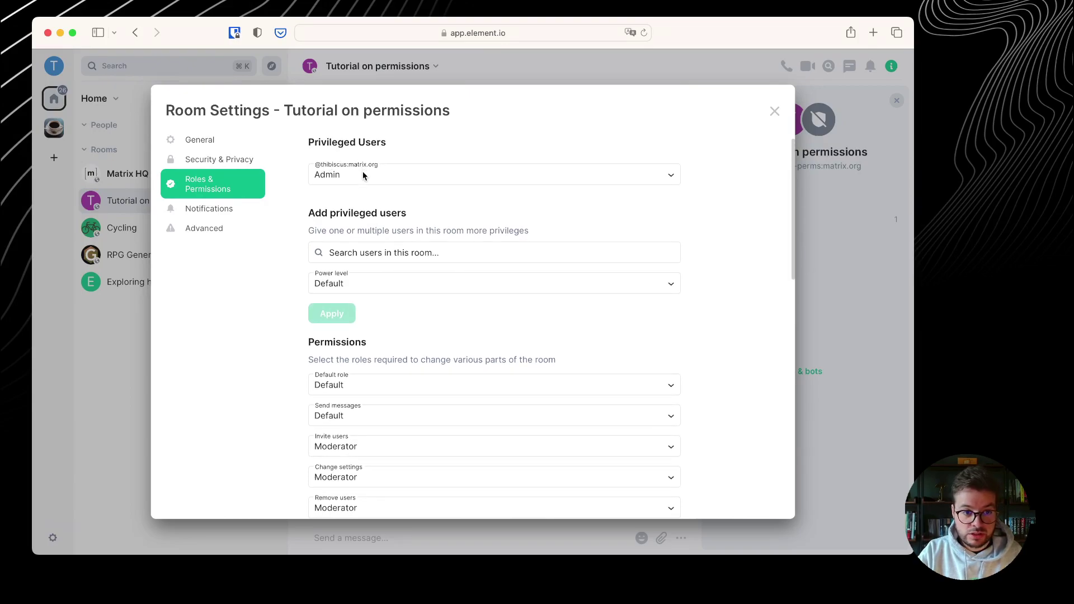
{"action": "scroll", "coordinate": [381, 246], "scroll_direction": "down", "scroll_amount": 2}
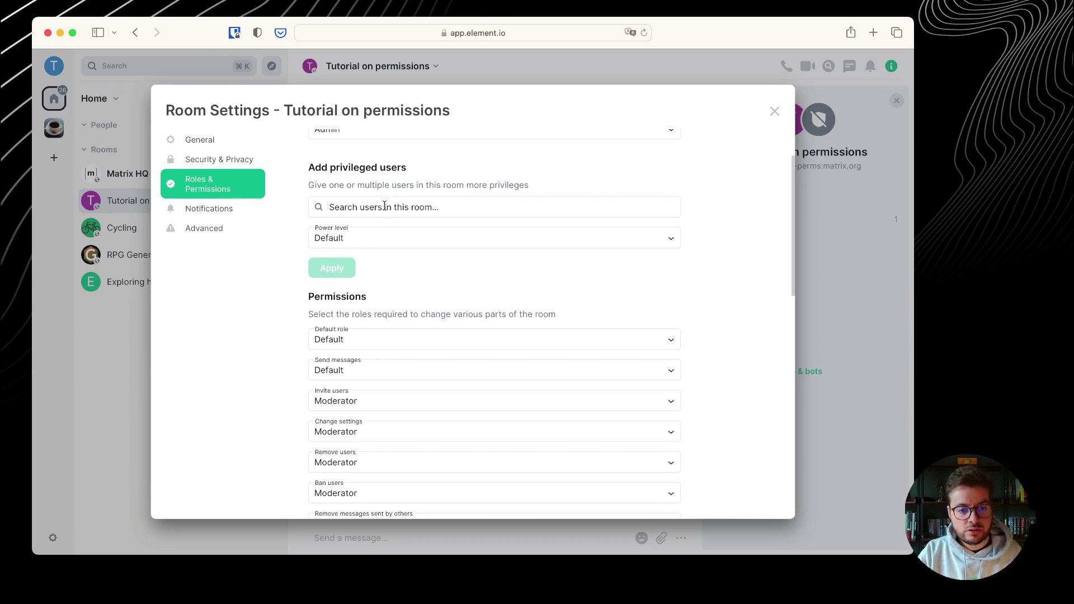
{"action": "scroll", "coordinate": [381, 241], "scroll_direction": "down", "scroll_amount": 4}
{"action": "scroll", "coordinate": [381, 244], "scroll_direction": "down", "scroll_amount": 3}
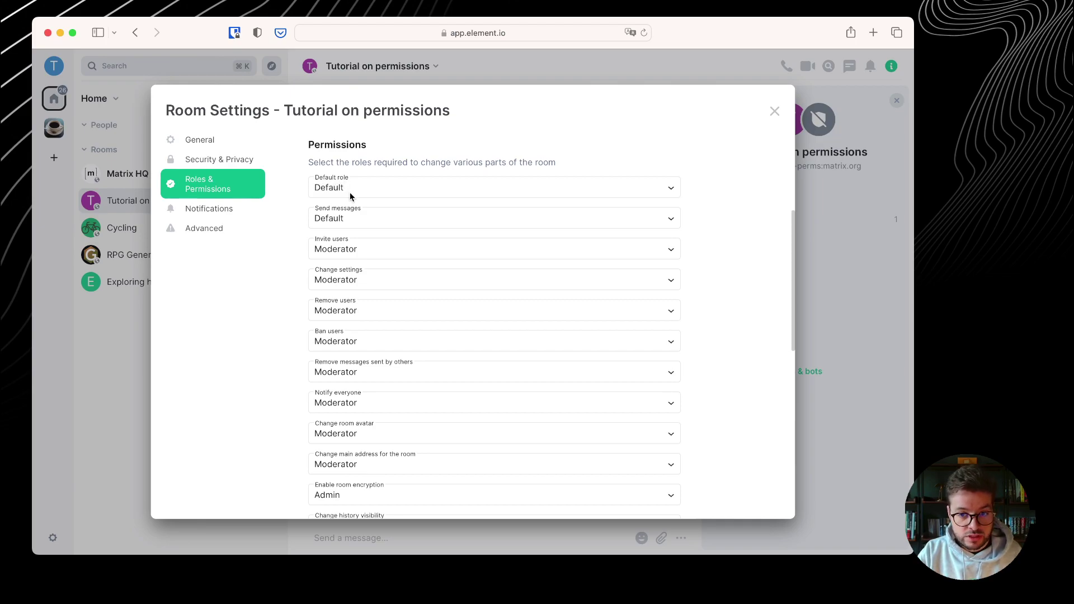
{"action": "scroll", "coordinate": [350, 194], "scroll_direction": "down", "scroll_amount": 1}
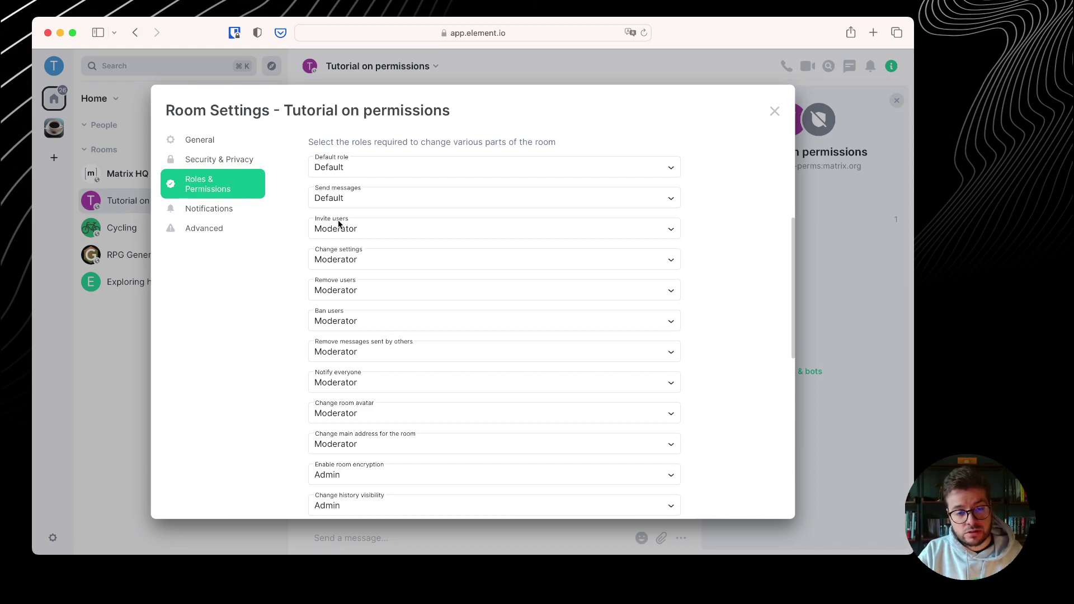
{"action": "scroll", "coordinate": [338, 224], "scroll_direction": "down", "scroll_amount": 1}
{"action": "scroll", "coordinate": [340, 227], "scroll_direction": "down", "scroll_amount": 2}
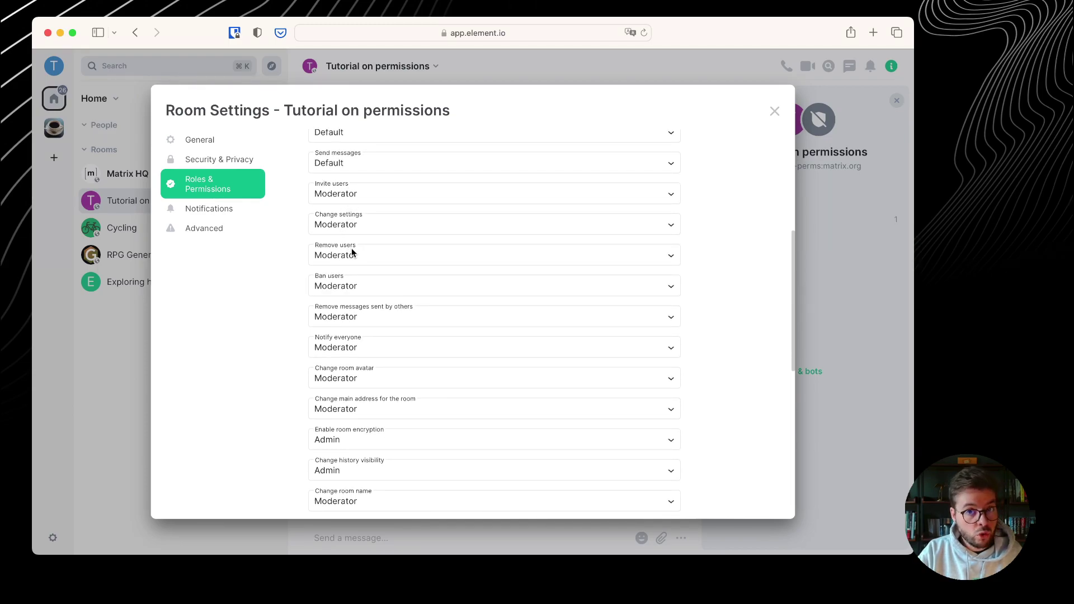
{"action": "scroll", "coordinate": [353, 253], "scroll_direction": "down", "scroll_amount": 2}
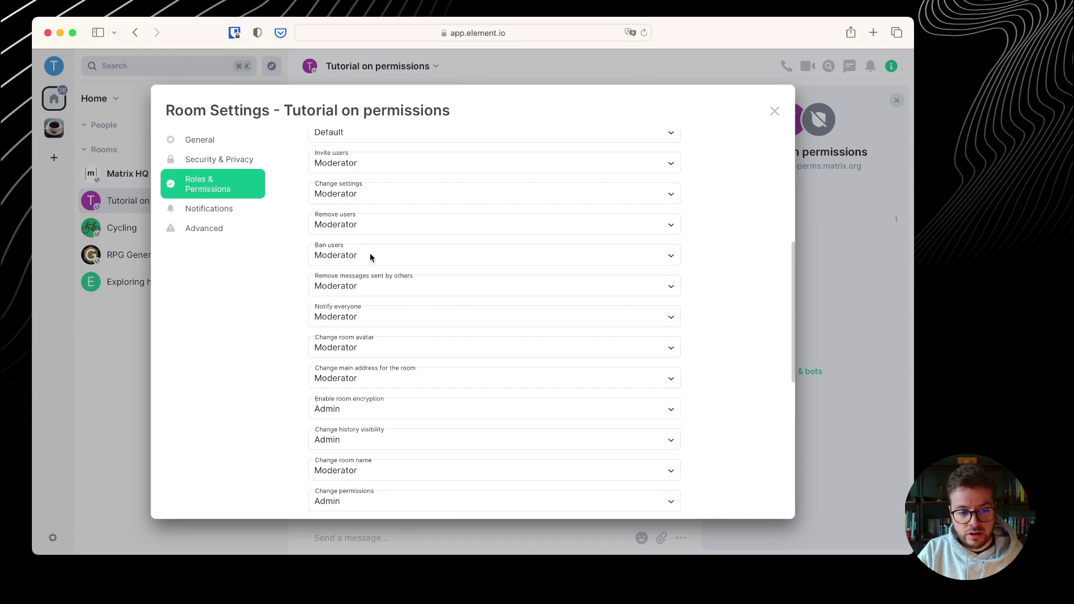
Switch the Send messages and Invite users permissions from named roles to custom levels to reveal their numeric power levels.
{"action": "scroll", "coordinate": [370, 257], "scroll_direction": "up", "scroll_amount": 4}
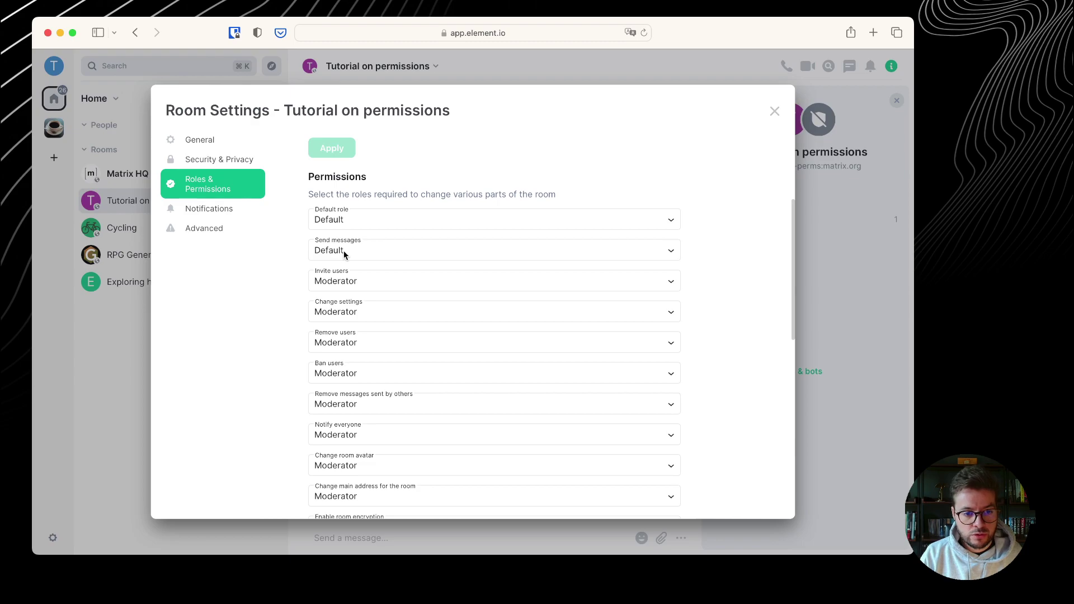
{"action": "left_click", "coordinate": [344, 254]}
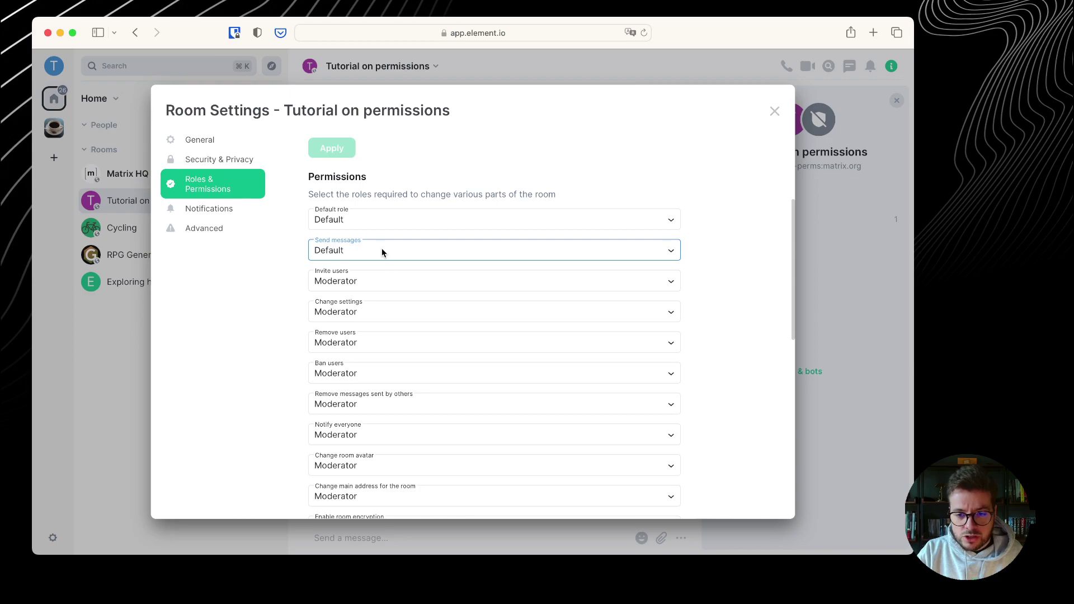
{"action": "left_click", "coordinate": [381, 286]}
{"action": "scroll", "coordinate": [382, 285], "scroll_direction": "down", "scroll_amount": 1}
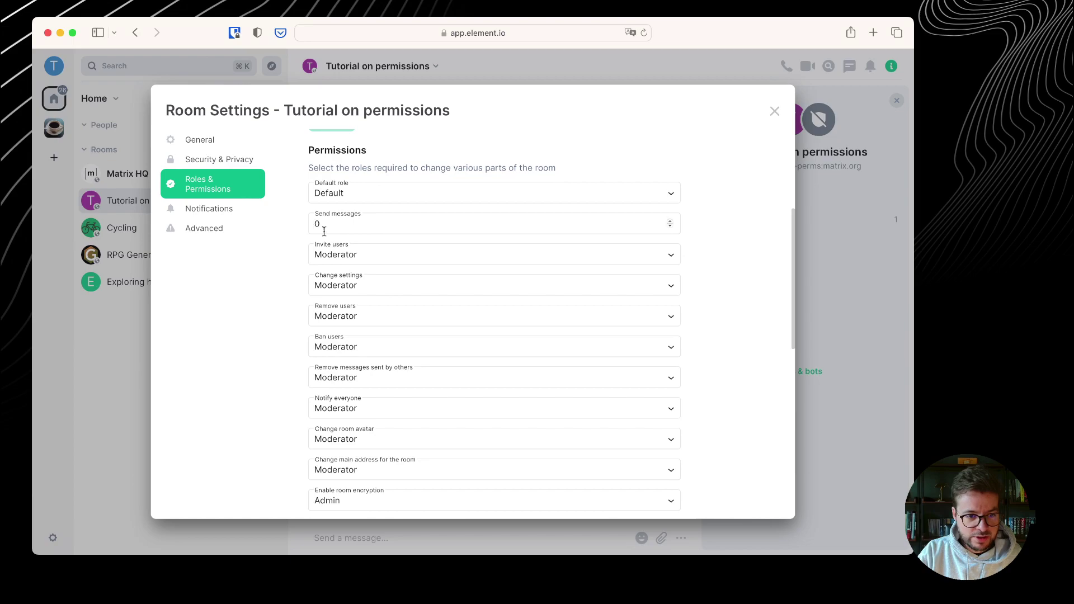
{"action": "left_click", "coordinate": [335, 256]}
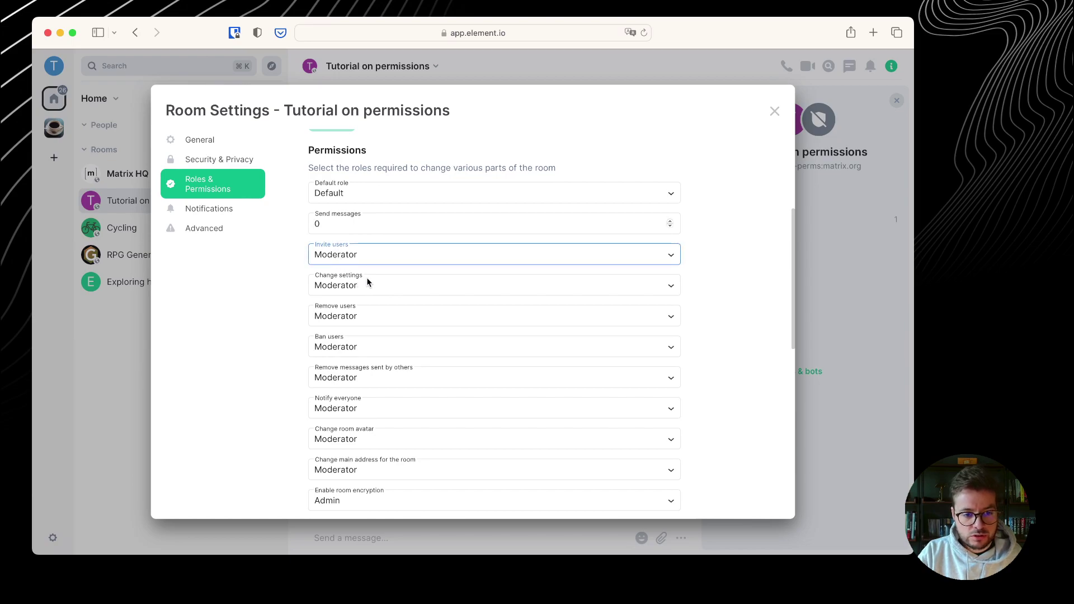
{"action": "key", "text": "c"}
Switch the Enable room encryption permission to a custom level to reveal its number, and close the room settings.
{"action": "scroll", "coordinate": [367, 283], "scroll_direction": "down", "scroll_amount": 2}
{"action": "scroll", "coordinate": [320, 257], "scroll_direction": "down", "scroll_amount": 6}
{"action": "left_click", "coordinate": [358, 292]}
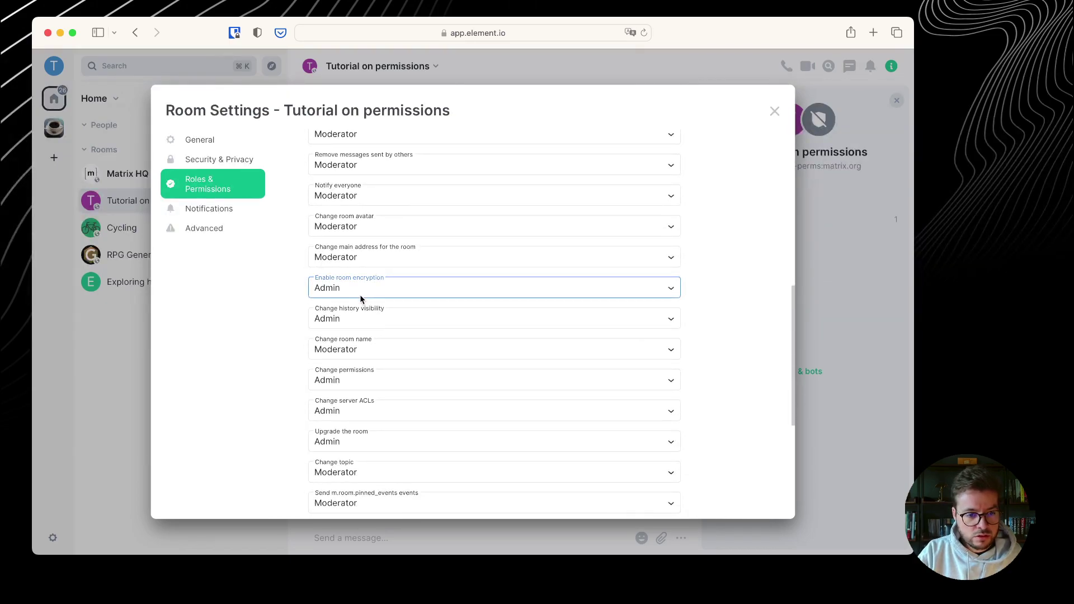
{"action": "key", "text": "c"}
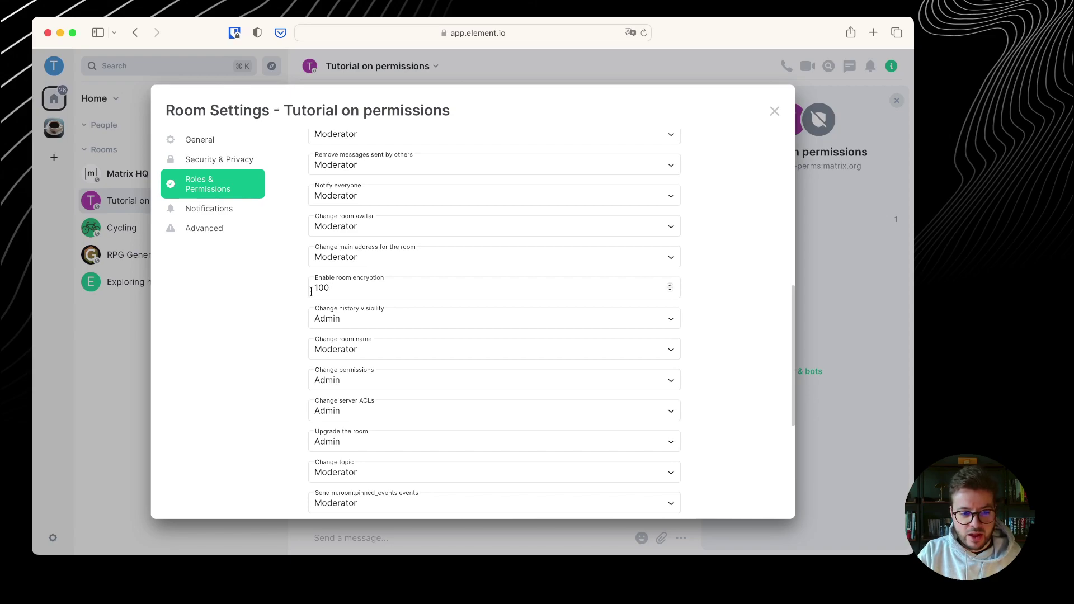
{"action": "scroll", "coordinate": [463, 229], "scroll_direction": "up", "scroll_amount": 15}
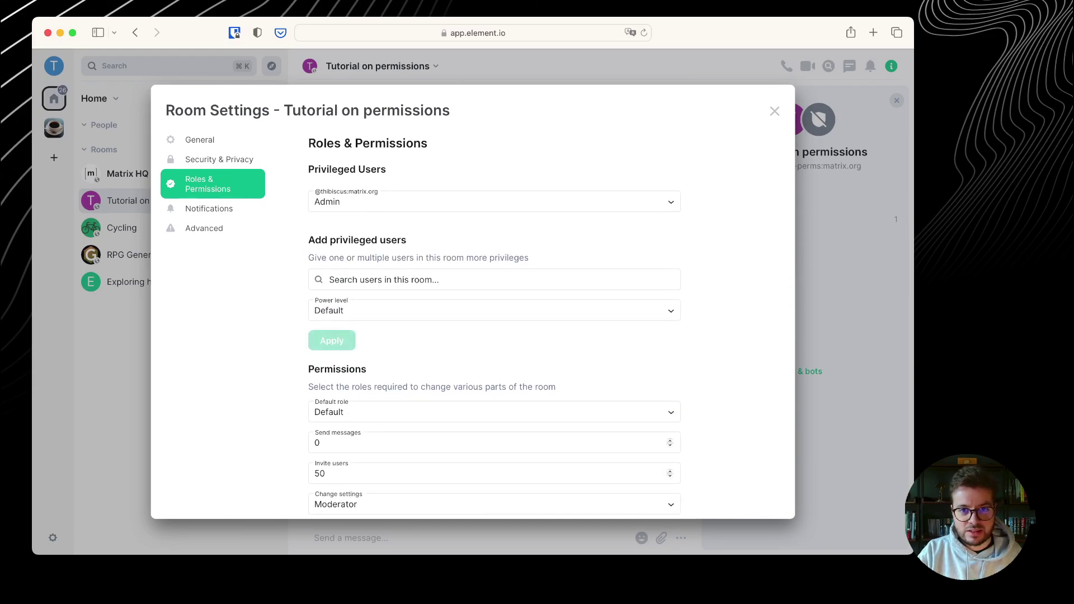
{"action": "left_click", "coordinate": [774, 113]}
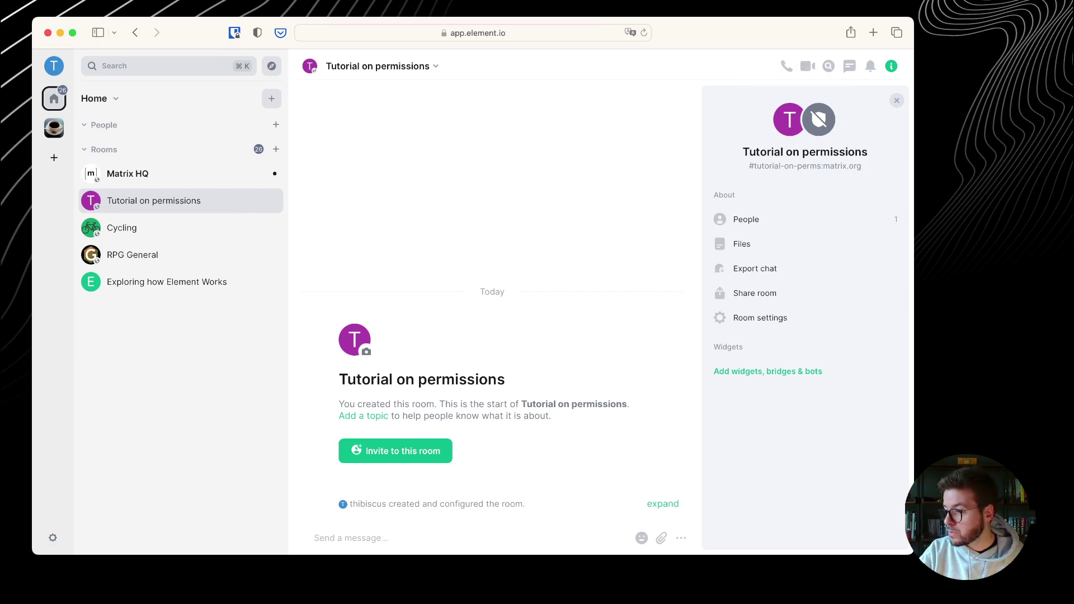
Send the message "I'm opposed to evil messages" in the Tutorial on permissions room.
{"action": "key", "text": "super+Tab"}
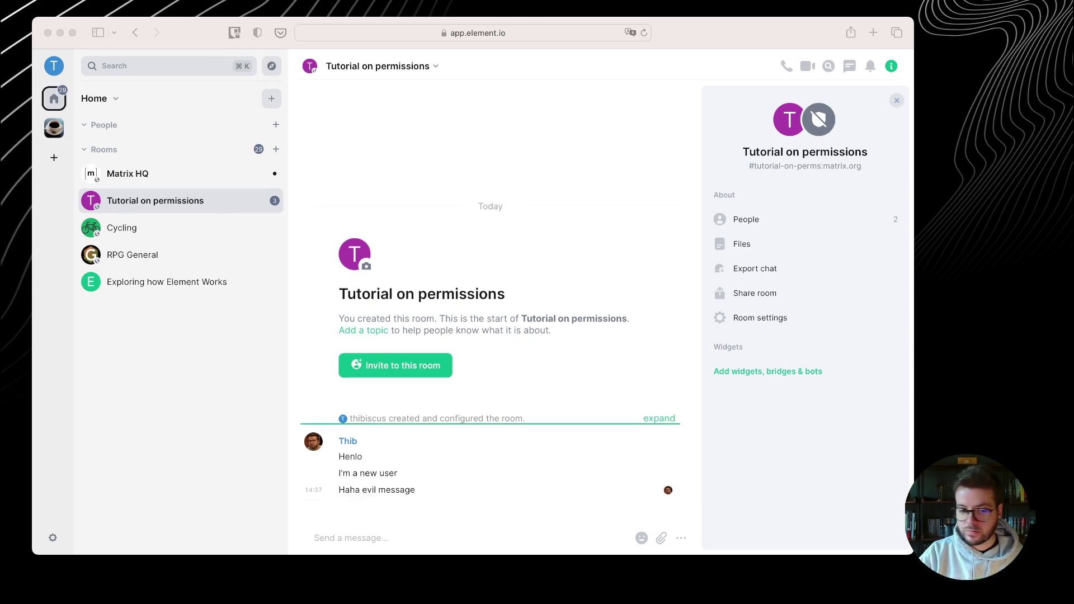
{"action": "left_click", "coordinate": [432, 535]}
{"action": "type", "text": "I'm "}
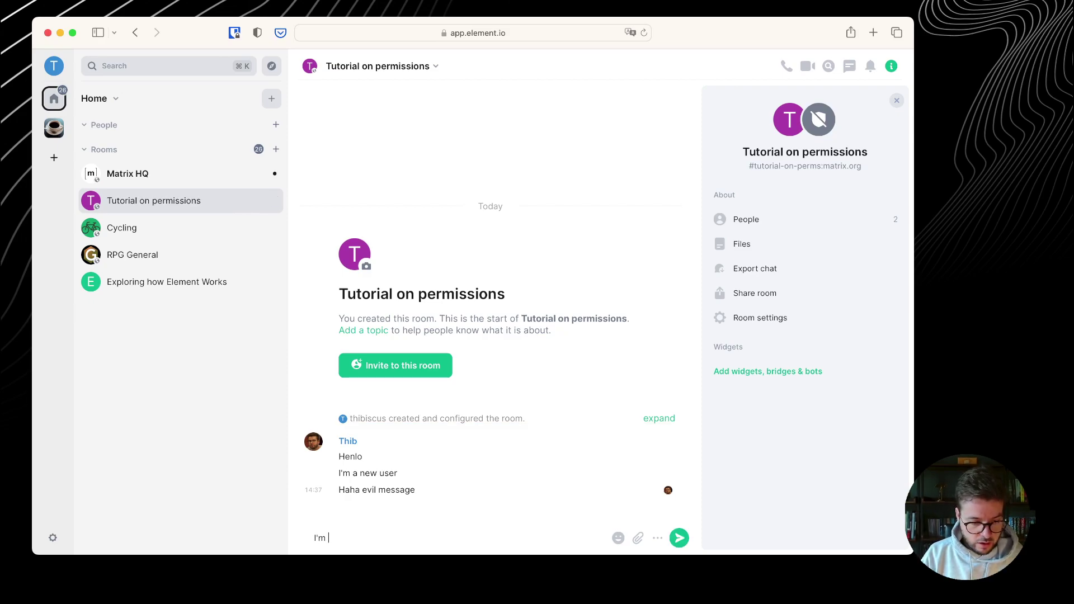
{"action": "type", "text": "opposed to evil m"}
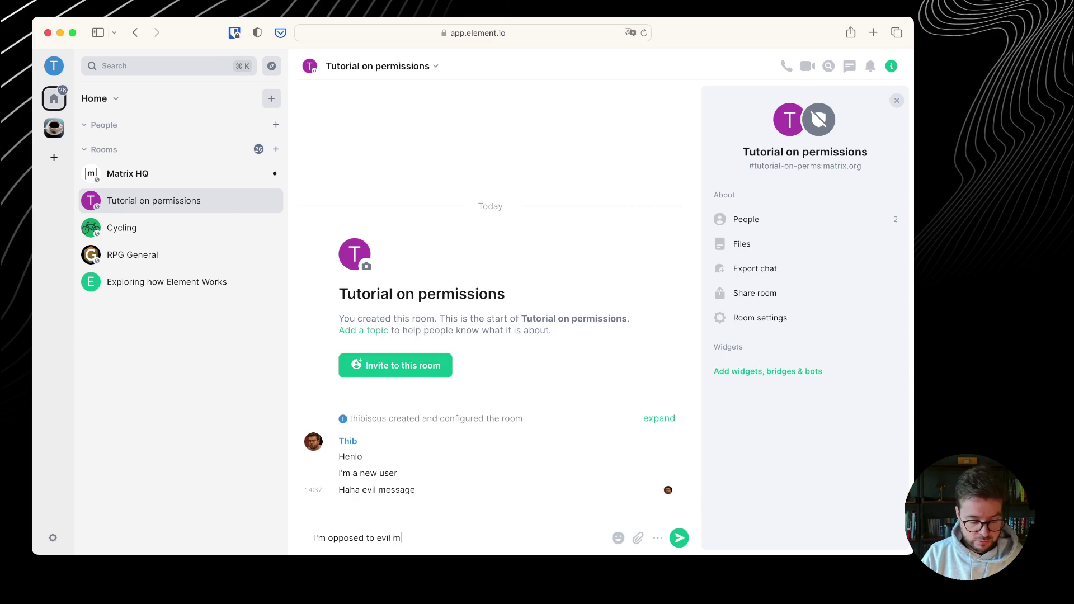
{"action": "type", "text": "essages"}
{"action": "key", "text": "Return"}
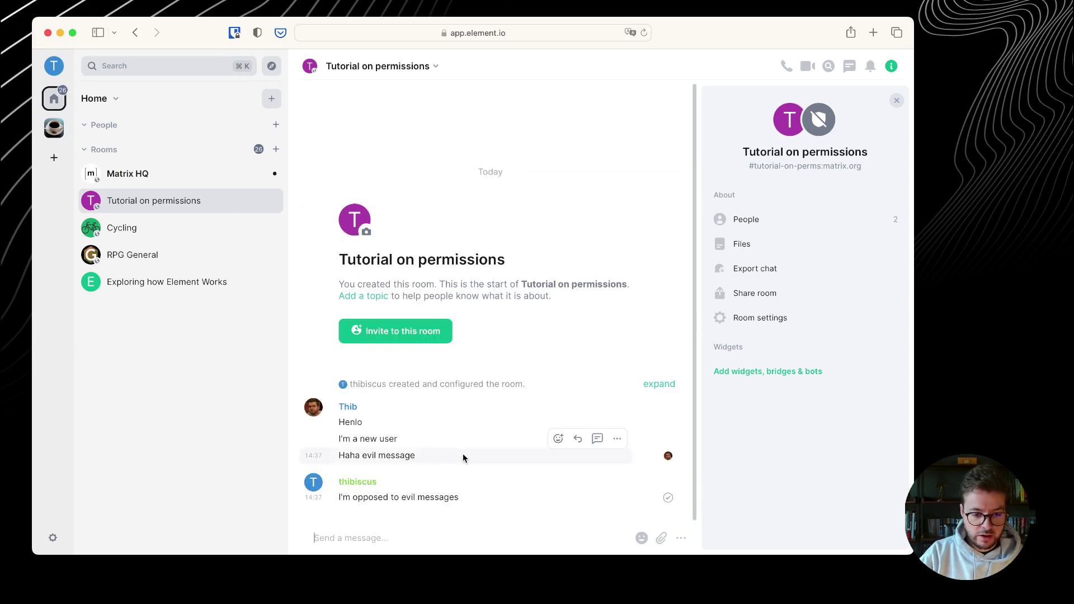
Remove the new member's message "Haha evil message" from the room without giving a reason.
{"action": "left_click", "coordinate": [616, 438]}
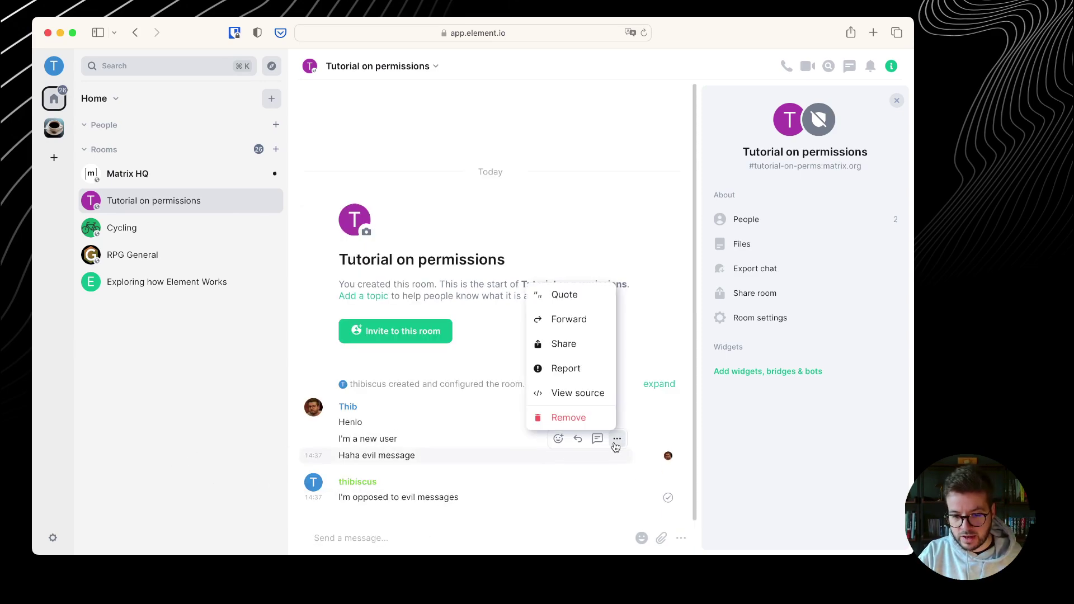
{"action": "left_click", "coordinate": [586, 420]}
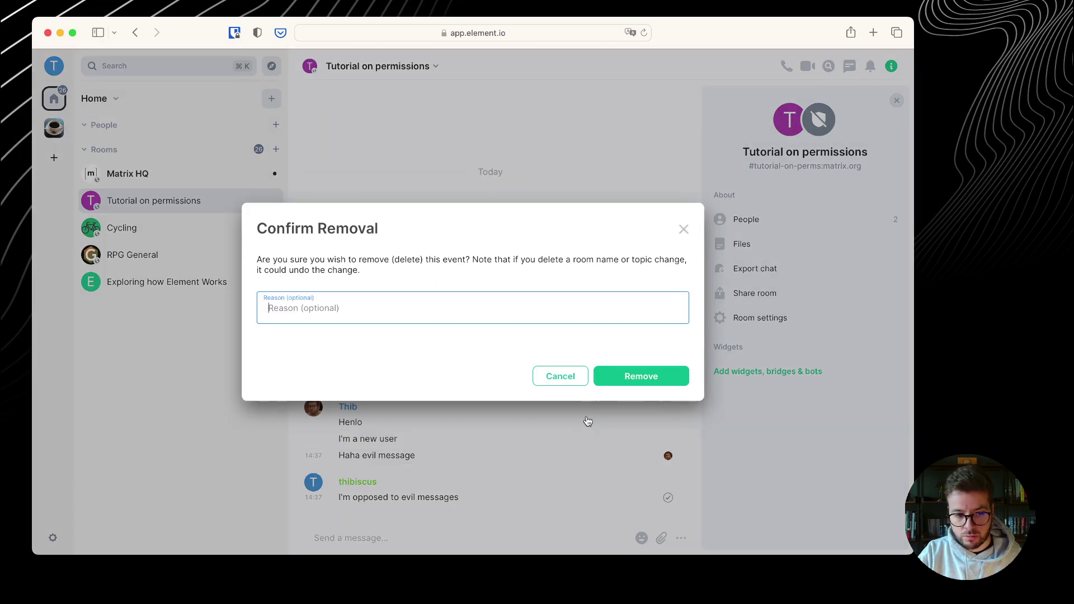
{"action": "left_click", "coordinate": [643, 377]}
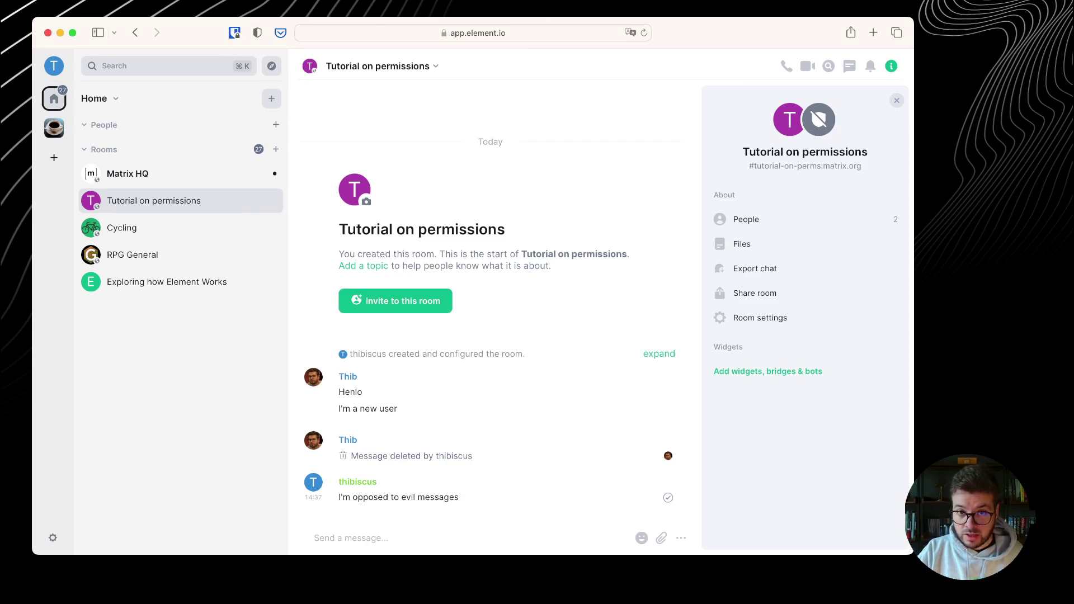
Review the options and admin tools in the profile of the deleted message's sender, and return to the room info.
{"action": "left_click", "coordinate": [318, 443]}
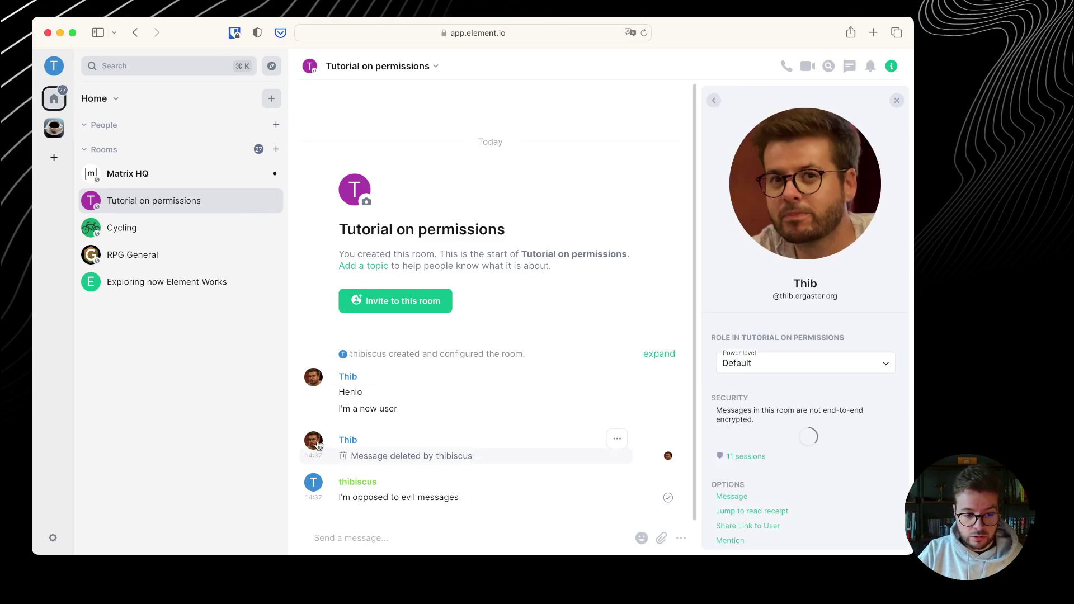
{"action": "scroll", "coordinate": [805, 453], "scroll_direction": "down", "scroll_amount": 3}
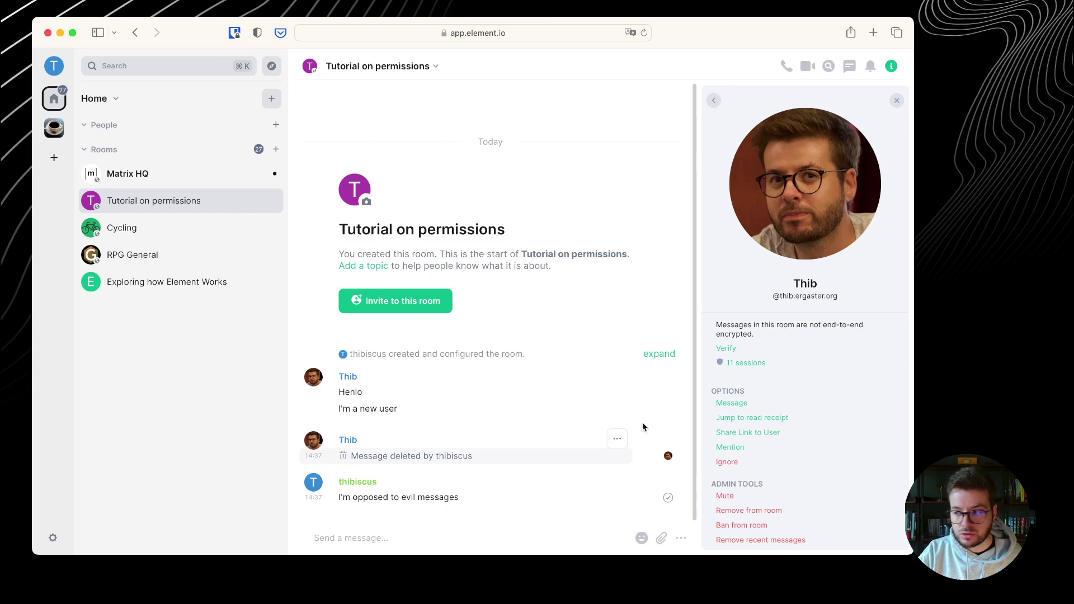
{"action": "left_click", "coordinate": [714, 101]}
{"action": "left_click", "coordinate": [714, 101]}
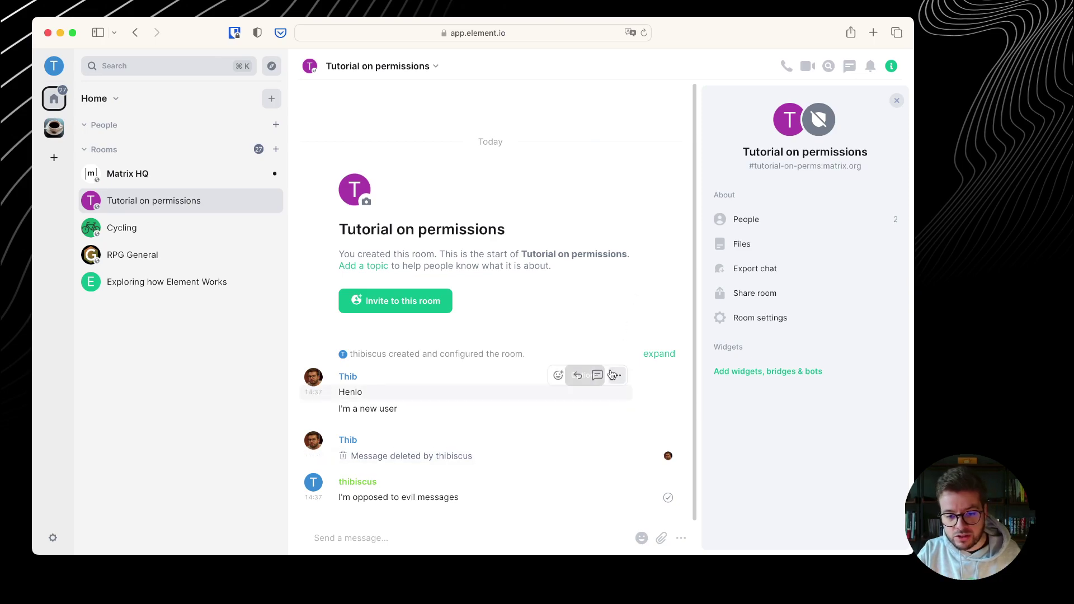
View the source of the "Henlo" message and highlight its content block and the remaining fields from origin_server_ts to room_id.
{"action": "left_click", "coordinate": [616, 375]}
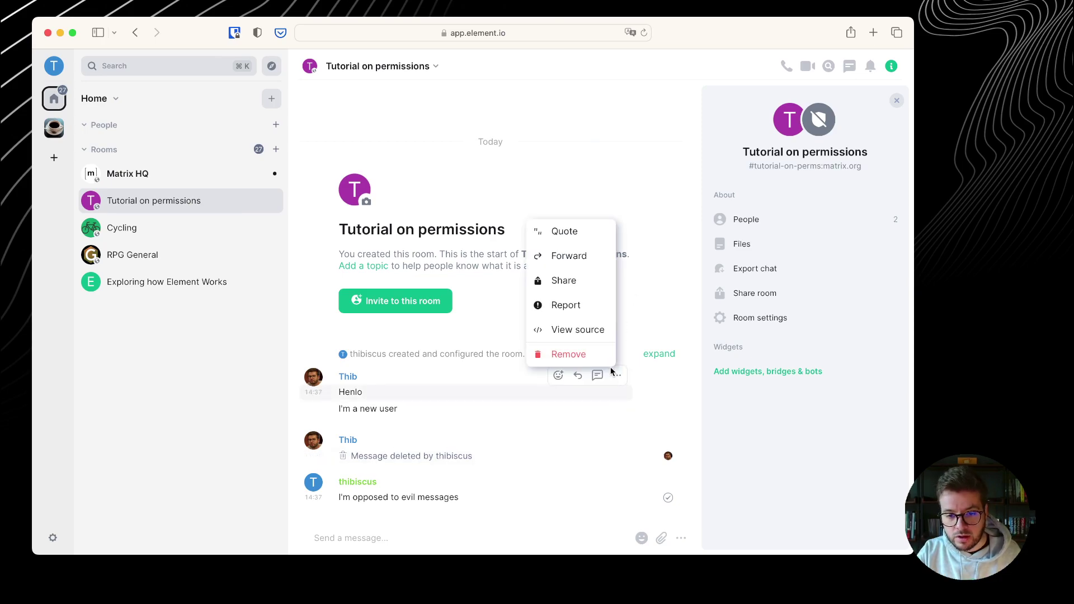
{"action": "left_click", "coordinate": [577, 330]}
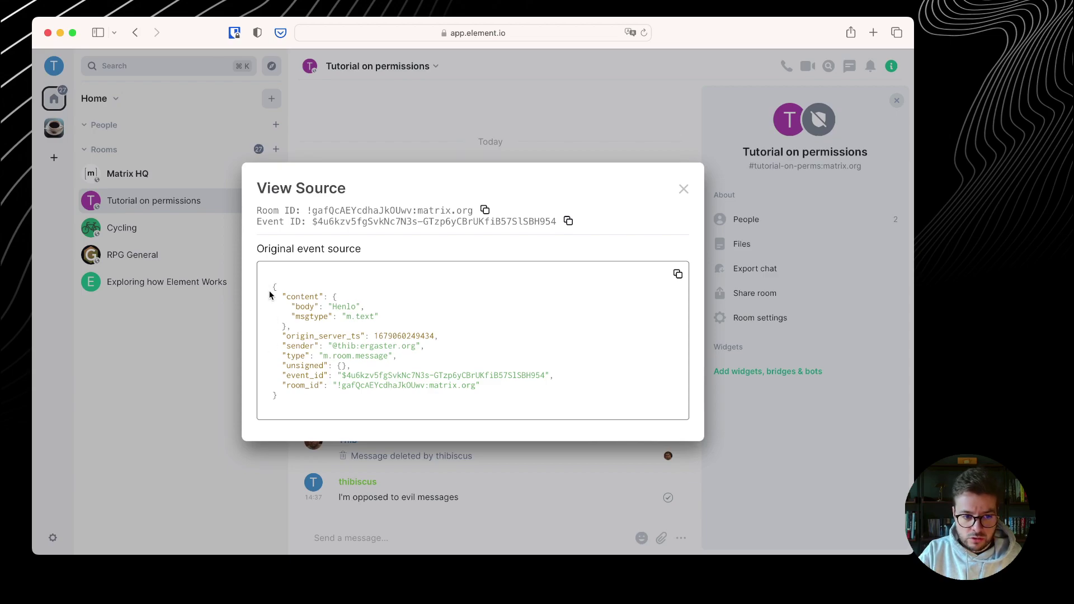
{"action": "left_click_drag", "start_coordinate": [282, 294], "coordinate": [301, 331]}
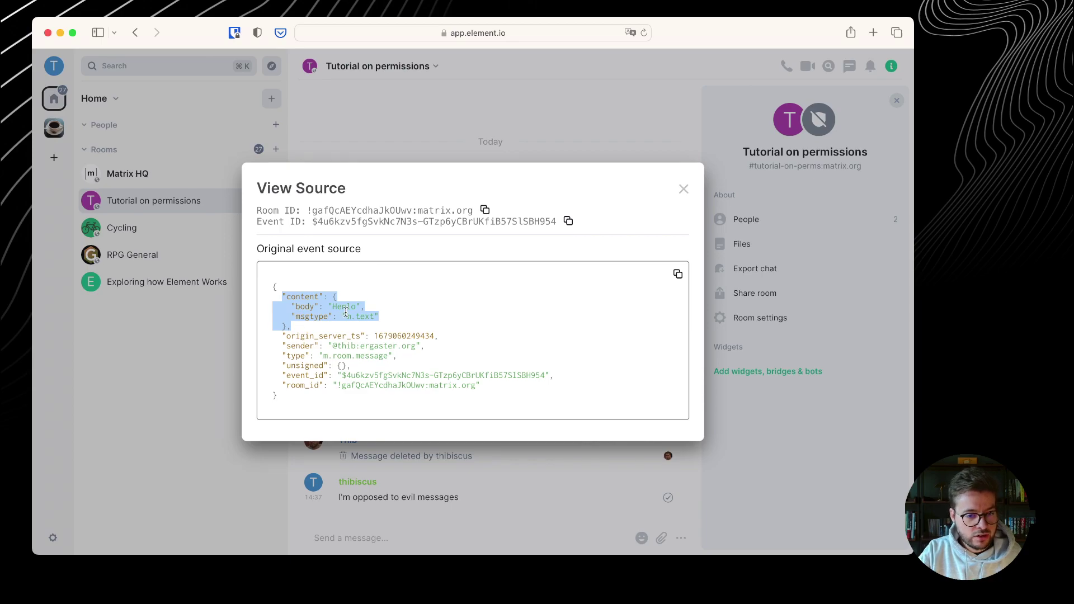
{"action": "left_click_drag", "start_coordinate": [281, 336], "coordinate": [324, 391]}
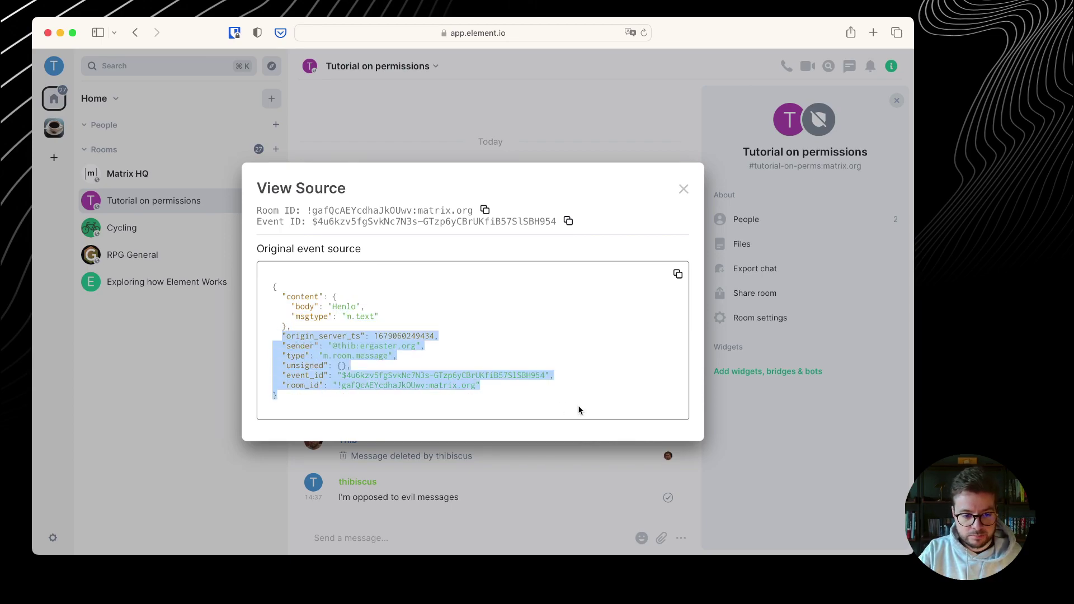
Close the open event source and view the source of the "I'm a new user" message, closing it when read.
{"action": "left_click", "coordinate": [673, 194]}
{"action": "left_click", "coordinate": [681, 190]}
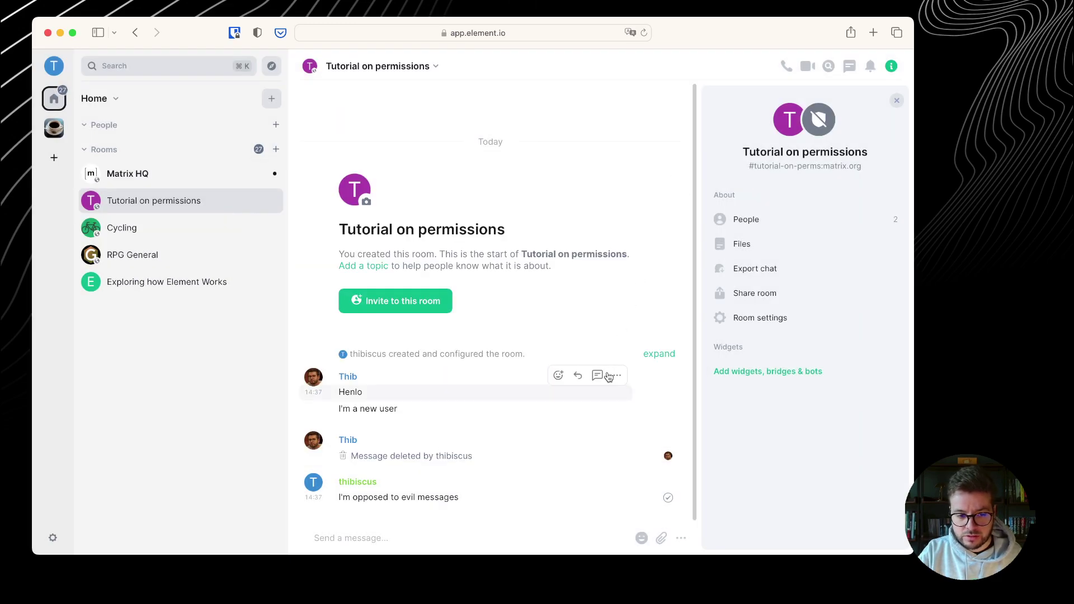
{"action": "left_click", "coordinate": [617, 393]}
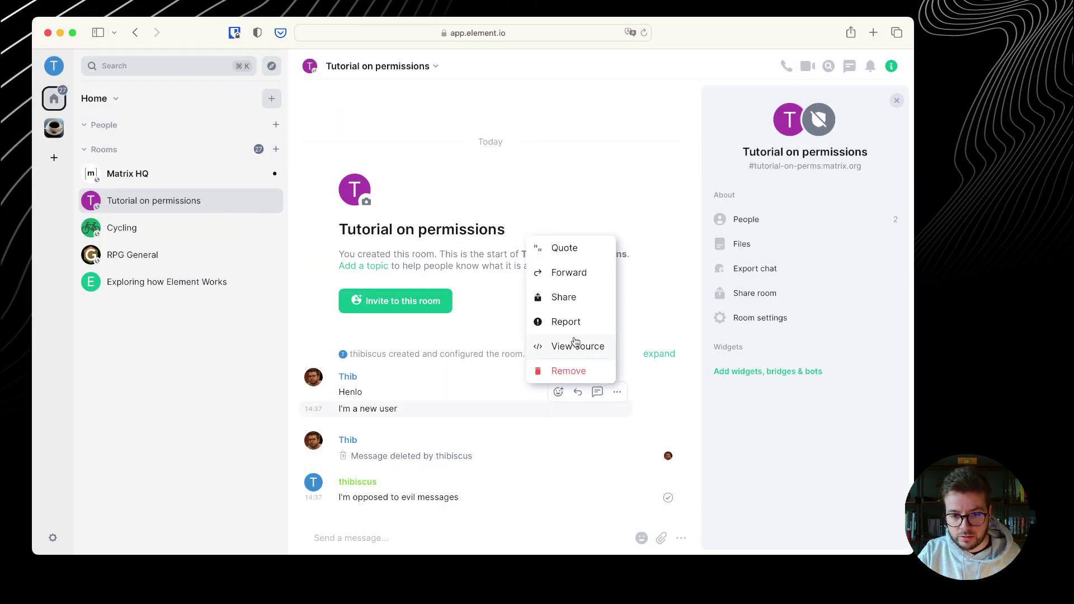
{"action": "left_click", "coordinate": [575, 344]}
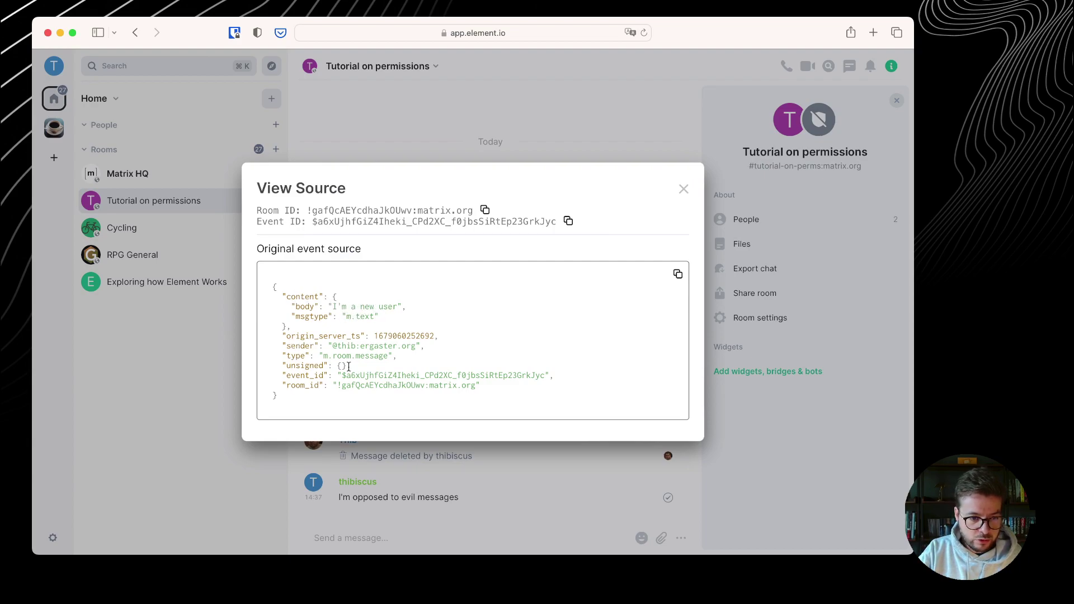
{"action": "left_click", "coordinate": [682, 190]}
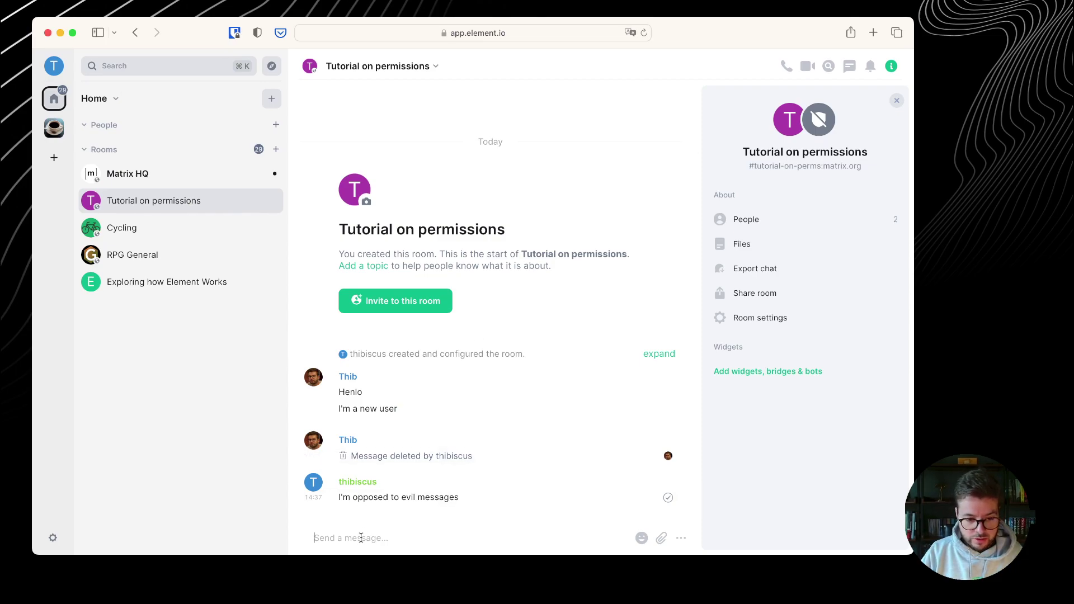
Run the /devtools command in the Tutorial on permissions room and explore the room state.
{"action": "type", "text": "/devtool"}
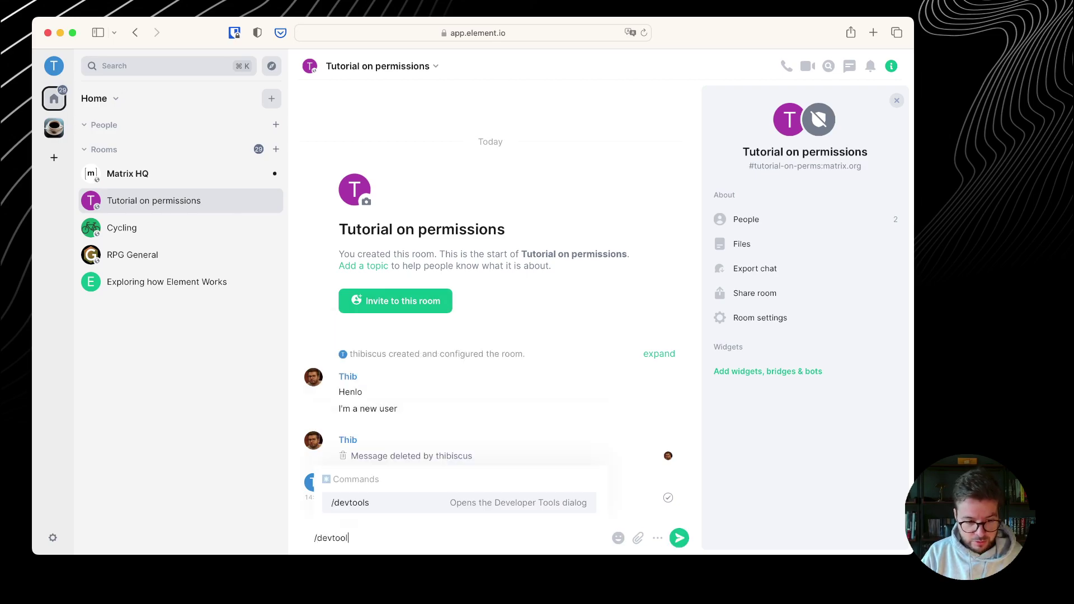
{"action": "type", "text": "s"}
{"action": "key", "text": "Return"}
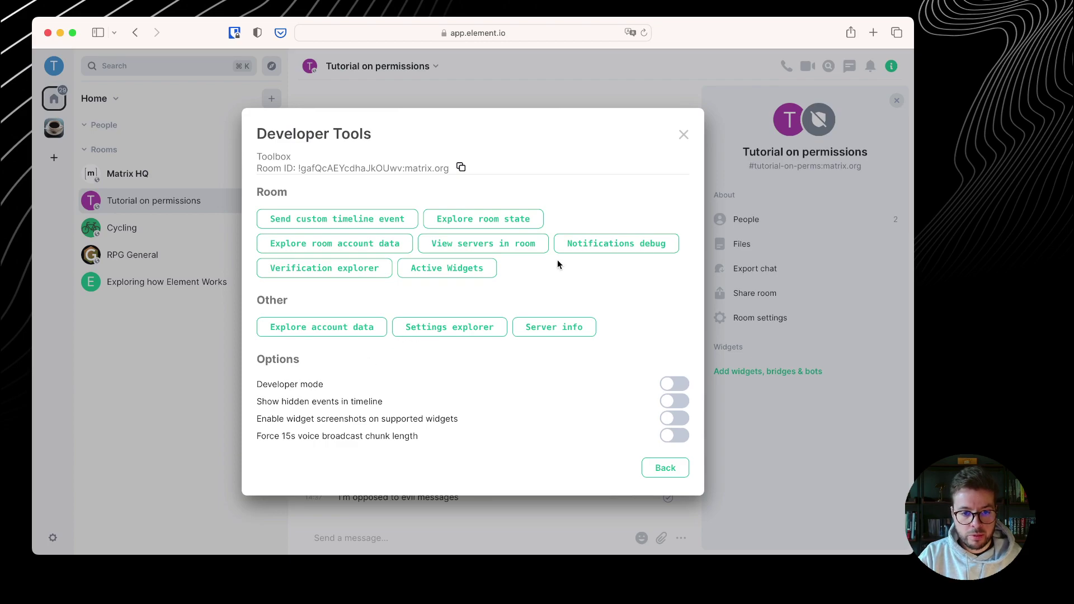
{"action": "left_click", "coordinate": [485, 222]}
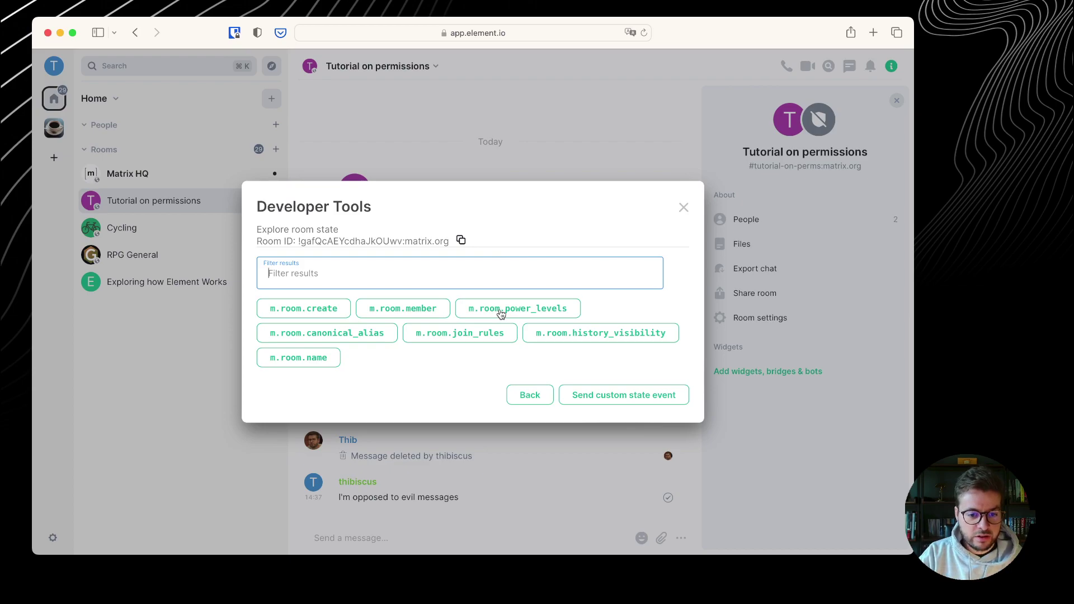
Inspect the m.room.member state event of the room creator and of the other member, and return to the list of state events.
{"action": "left_click", "coordinate": [440, 318]}
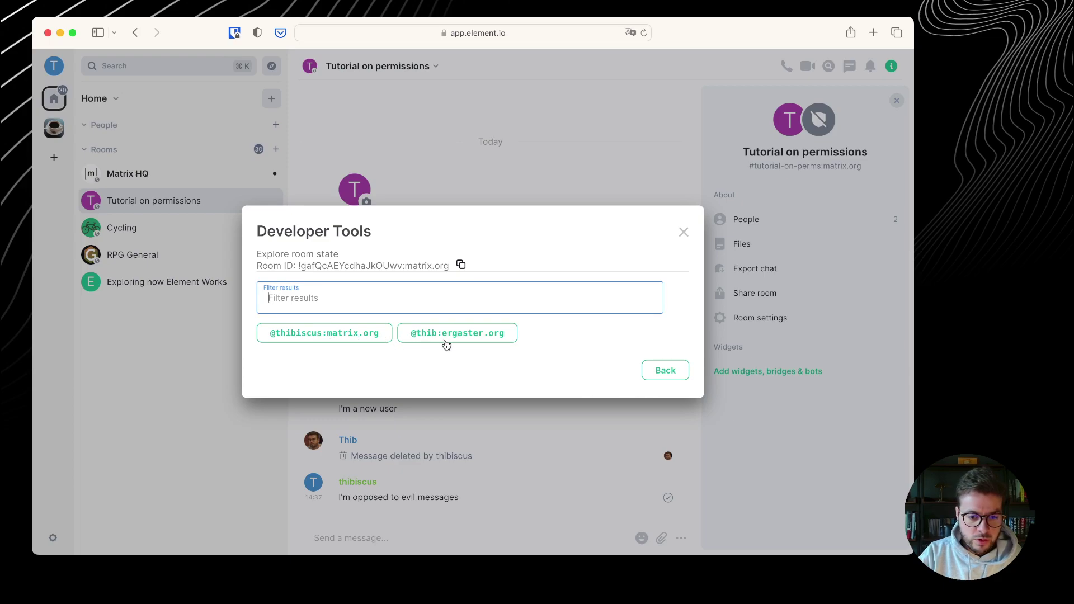
{"action": "left_click", "coordinate": [351, 342]}
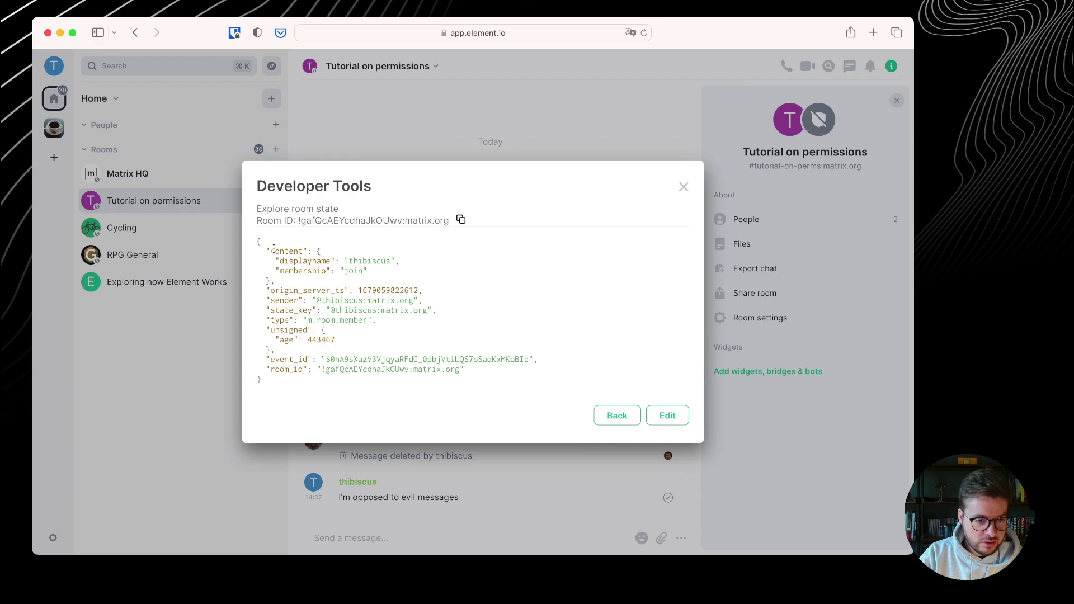
{"action": "left_click_drag", "start_coordinate": [267, 250], "coordinate": [285, 281]}
{"action": "left_click", "coordinate": [307, 273]}
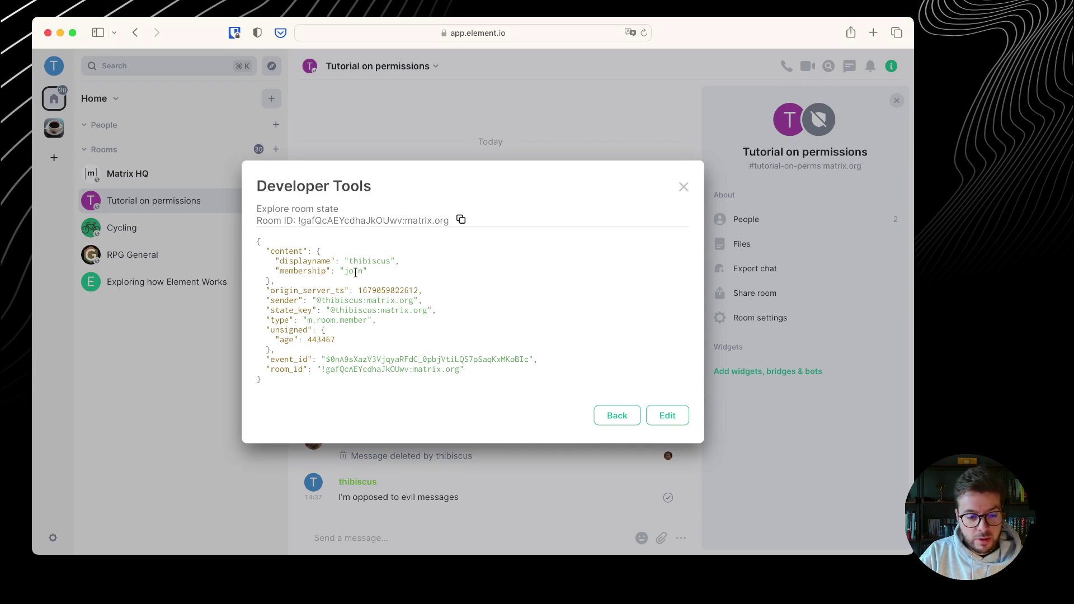
{"action": "left_click", "coordinate": [611, 416]}
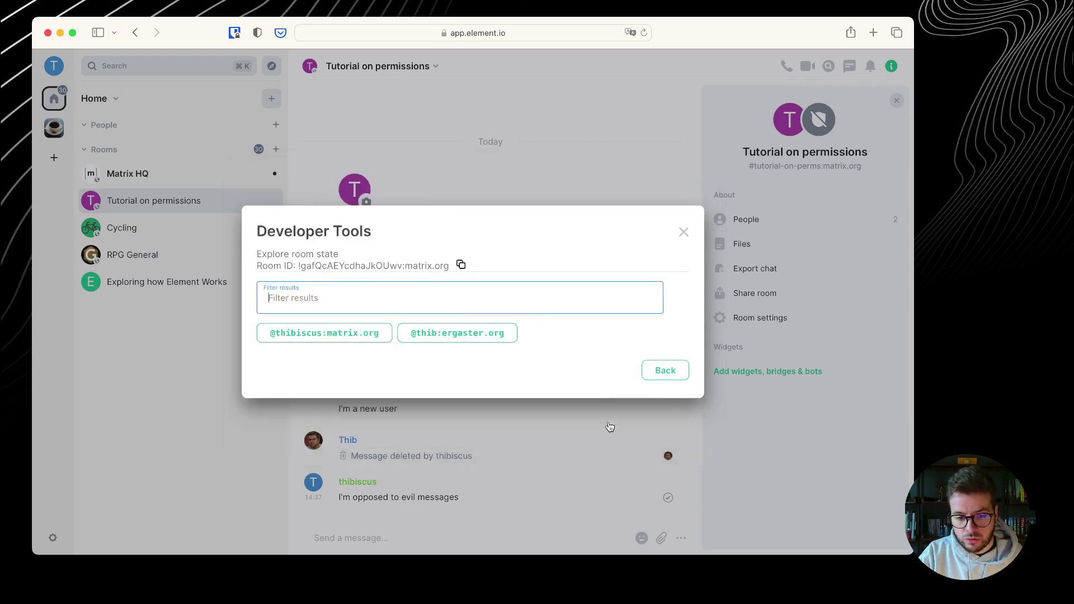
{"action": "left_click", "coordinate": [442, 335]}
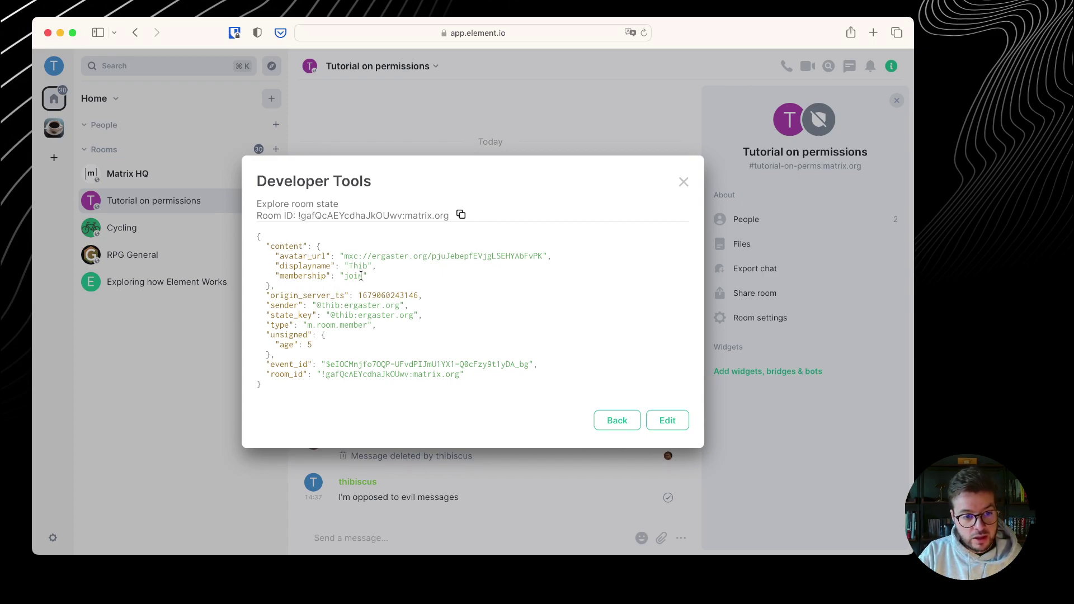
{"action": "left_click", "coordinate": [618, 421]}
{"action": "left_click", "coordinate": [673, 369]}
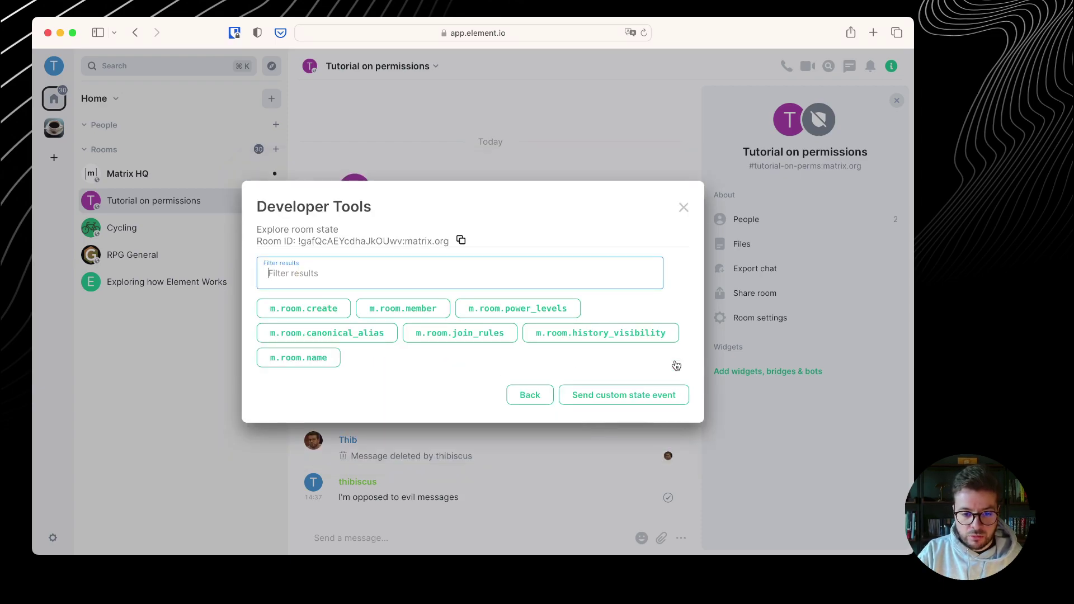
Open the m.room.power_levels state event, read through it and highlight its content block.
{"action": "left_click", "coordinate": [510, 309]}
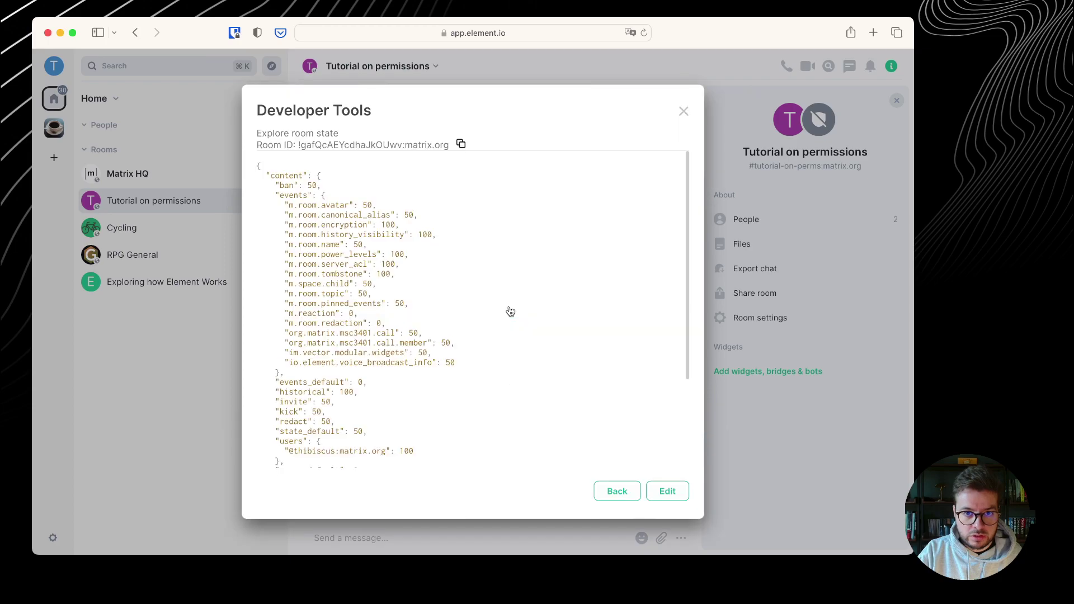
{"action": "scroll", "coordinate": [438, 289], "scroll_direction": "down", "scroll_amount": 5}
{"action": "scroll", "coordinate": [438, 290], "scroll_direction": "up", "scroll_amount": 5}
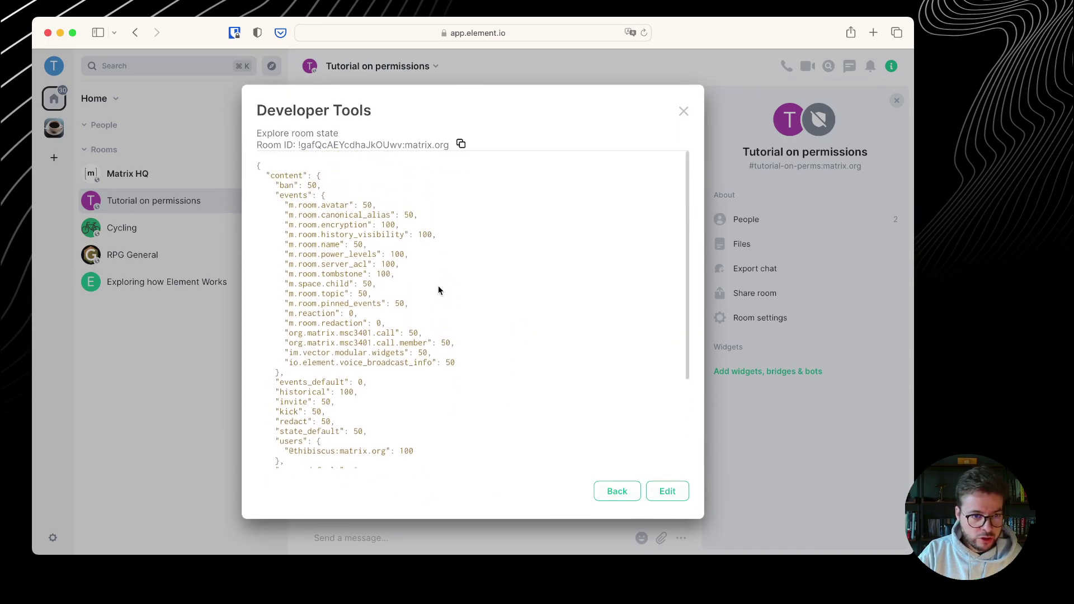
{"action": "scroll", "coordinate": [438, 285], "scroll_direction": "down", "scroll_amount": 5}
{"action": "scroll", "coordinate": [438, 286], "scroll_direction": "up", "scroll_amount": 5}
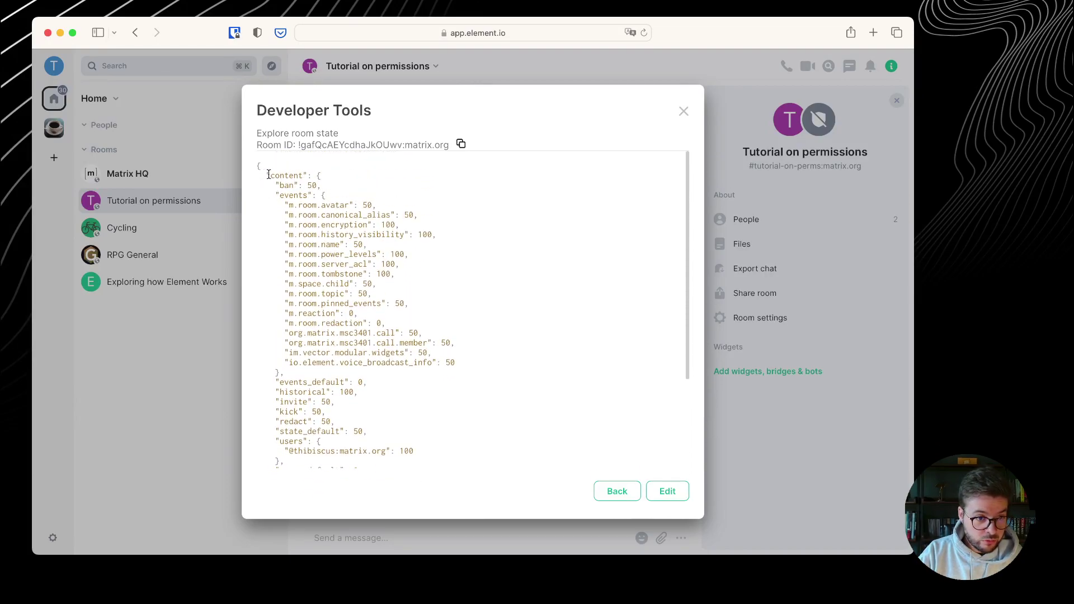
{"action": "left_click_drag", "start_coordinate": [271, 175], "coordinate": [381, 421]}
{"action": "left_click", "coordinate": [381, 422]}
{"action": "scroll", "coordinate": [394, 311], "scroll_direction": "up", "scroll_amount": 3}
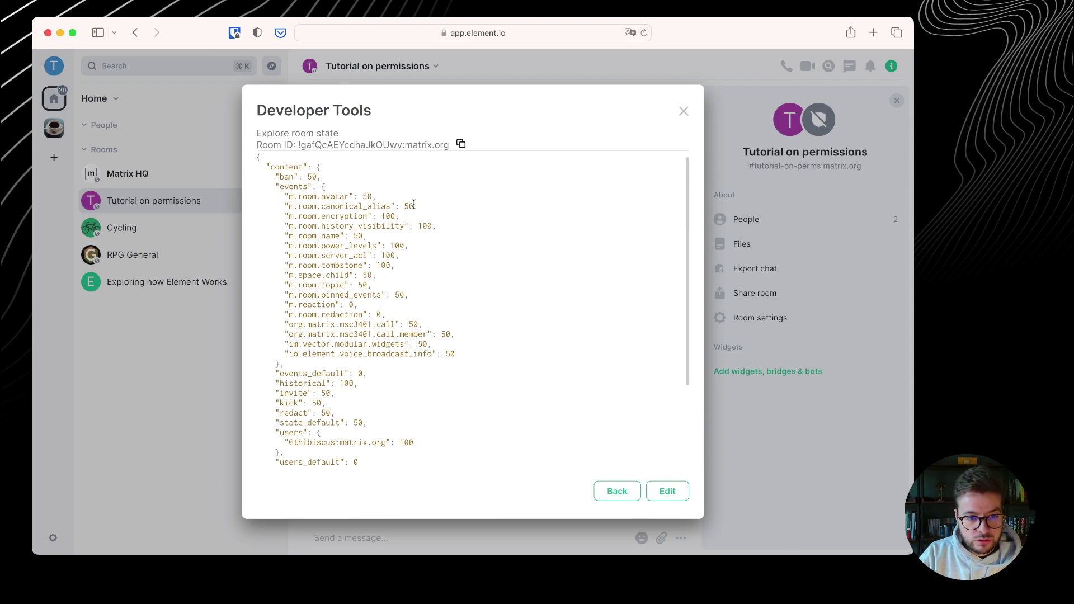
Highlight the levels for m.room.canonical_alias and m.room.encryption and the users block, and close the developer tools.
{"action": "left_click_drag", "start_coordinate": [414, 205], "coordinate": [402, 205]}
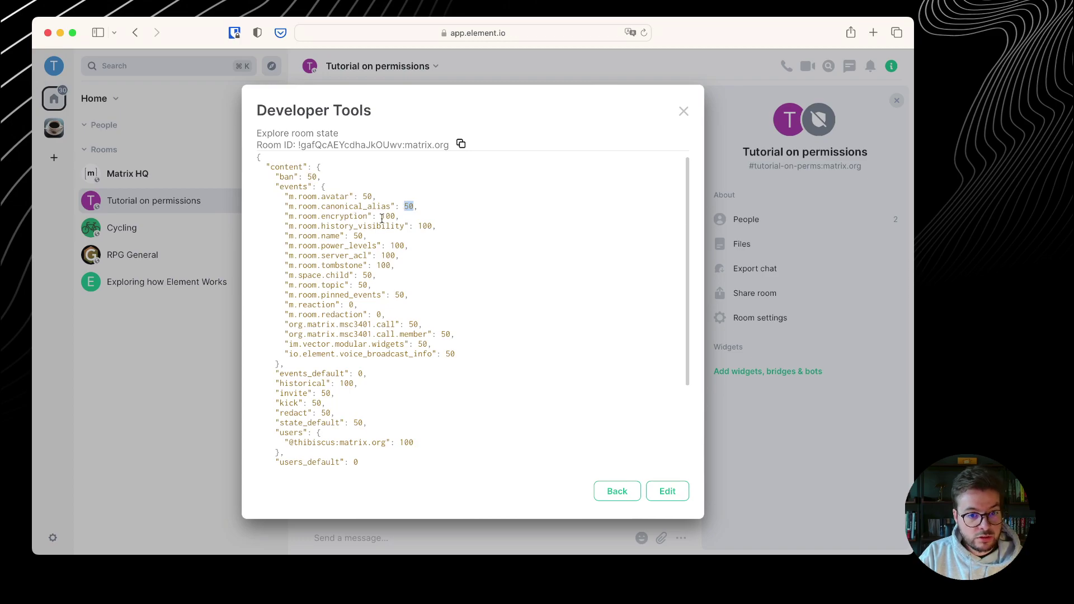
{"action": "left_click_drag", "start_coordinate": [396, 217], "coordinate": [381, 216]}
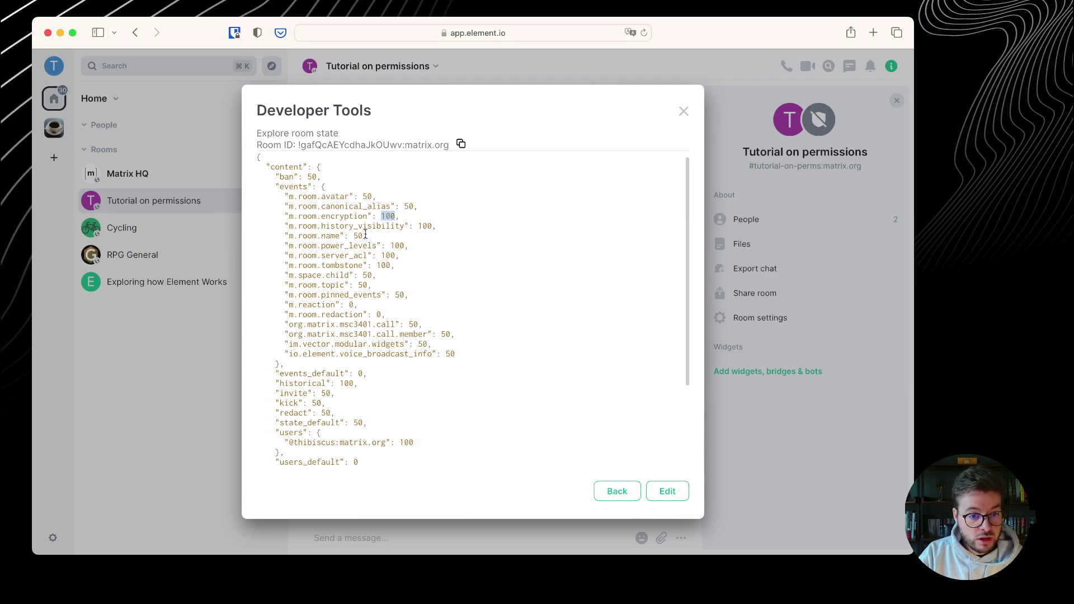
{"action": "scroll", "coordinate": [337, 302], "scroll_direction": "down", "scroll_amount": 3}
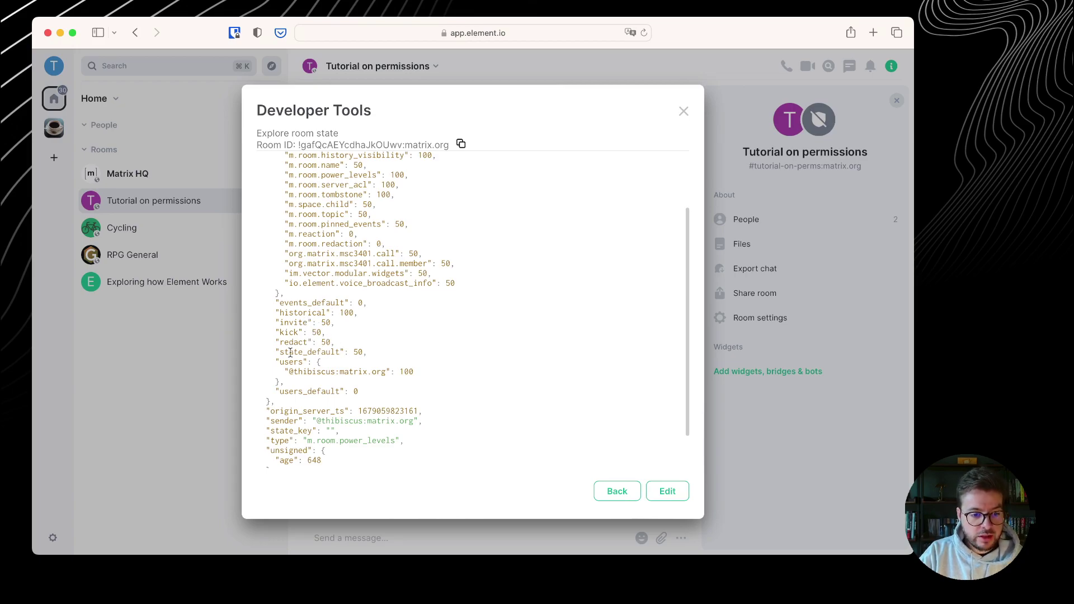
{"action": "left_click_drag", "start_coordinate": [276, 361], "coordinate": [316, 390]}
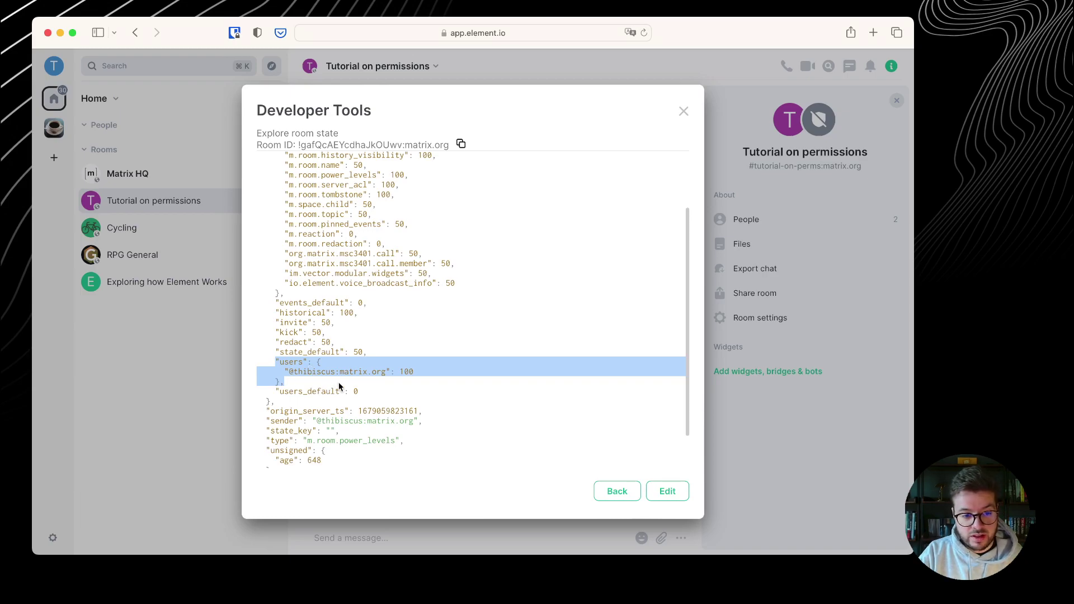
{"action": "left_click", "coordinate": [306, 387]}
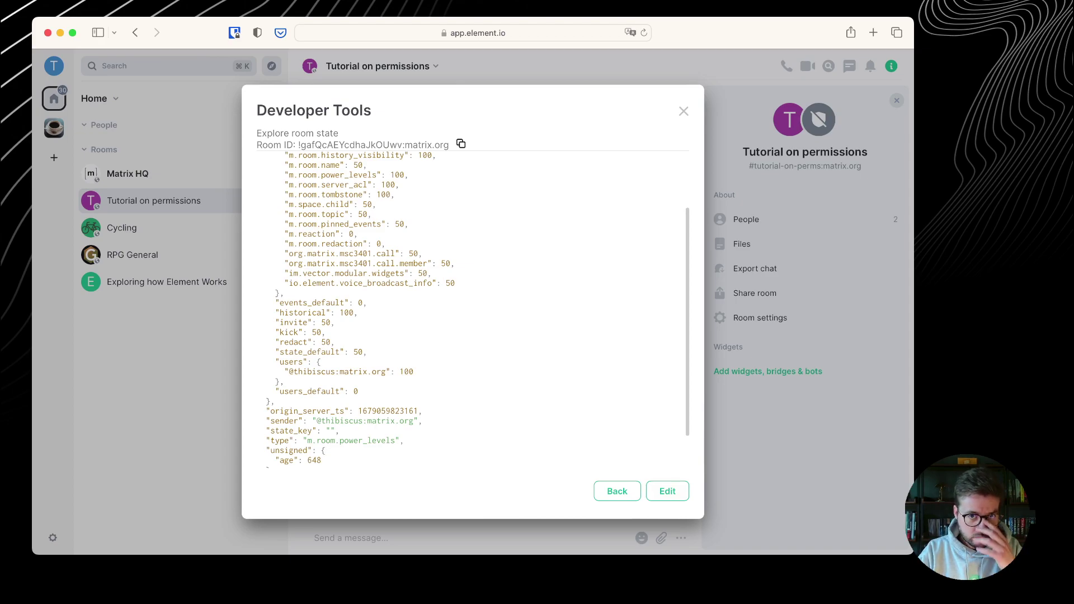
{"action": "left_click", "coordinate": [684, 111]}
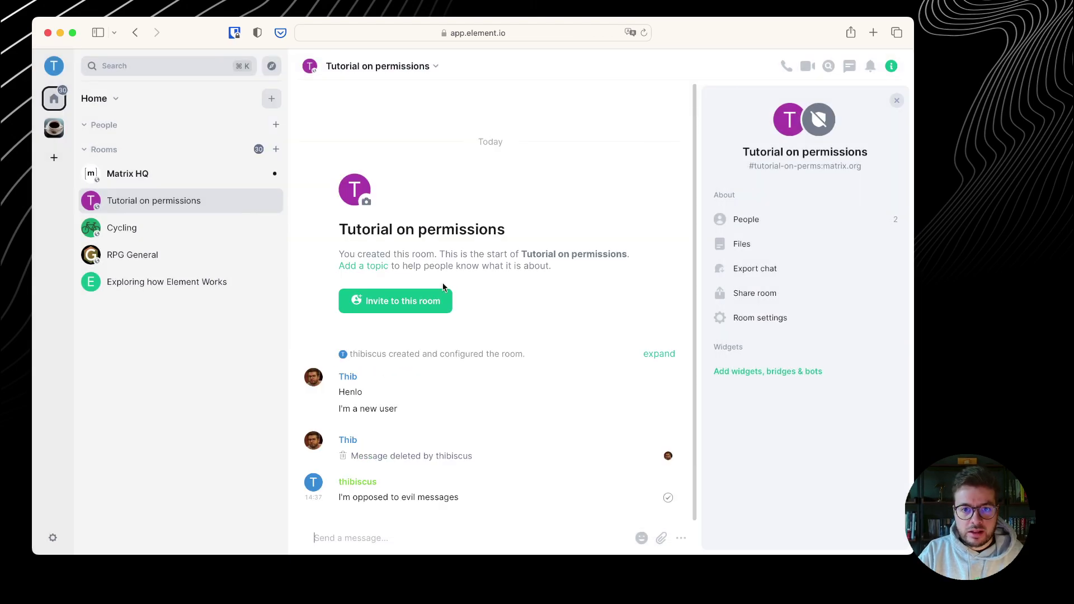
Remove the deleted message's sender from the Tutorial on permissions room without giving a reason.
{"action": "left_click", "coordinate": [313, 440]}
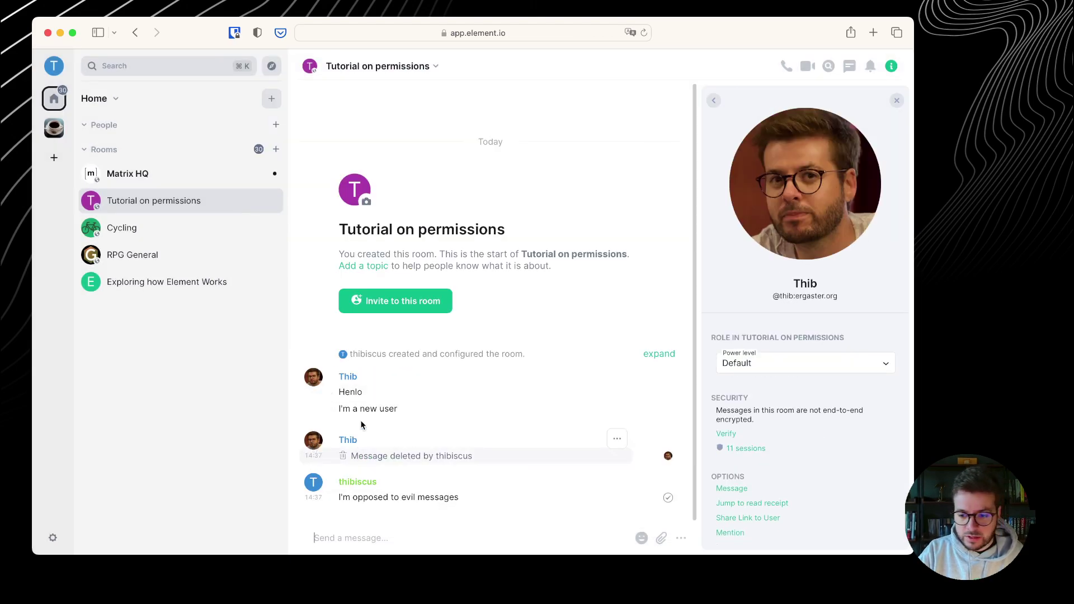
{"action": "scroll", "coordinate": [757, 473], "scroll_direction": "down", "scroll_amount": 3}
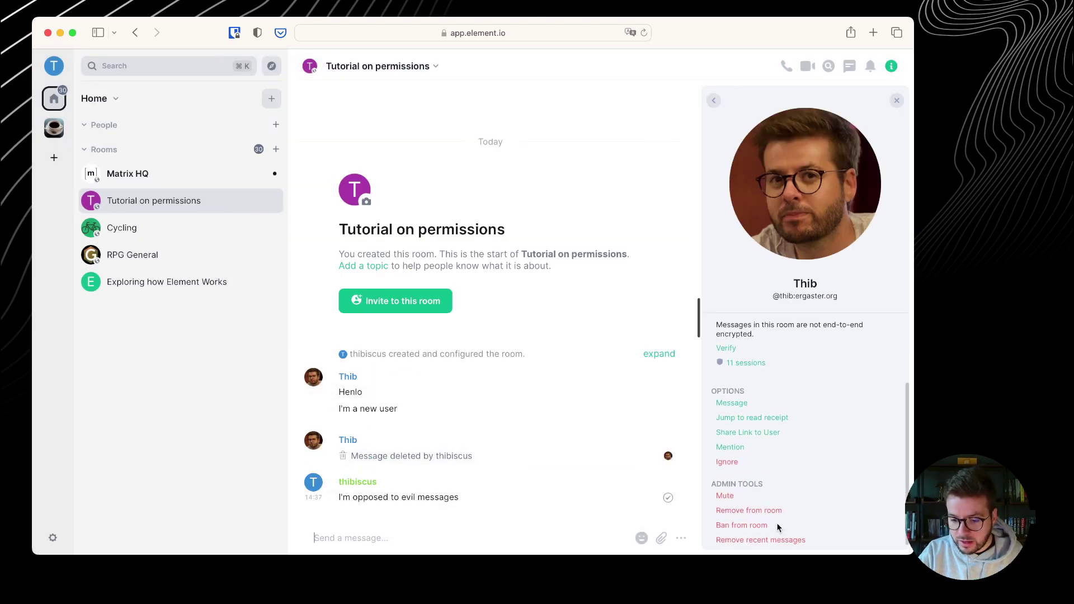
{"action": "left_click", "coordinate": [749, 511]}
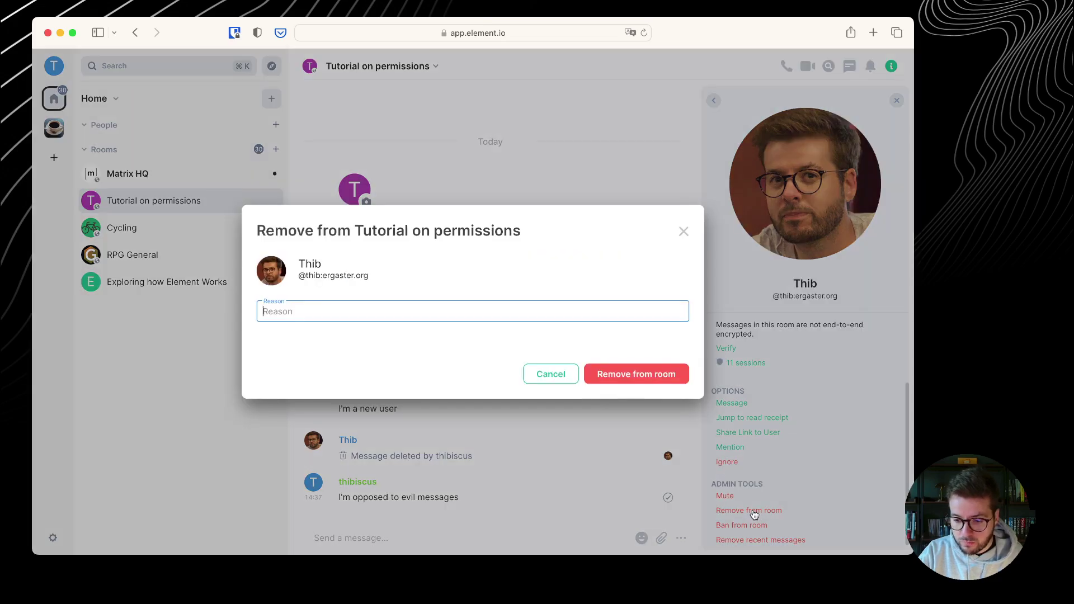
{"action": "left_click", "coordinate": [632, 379]}
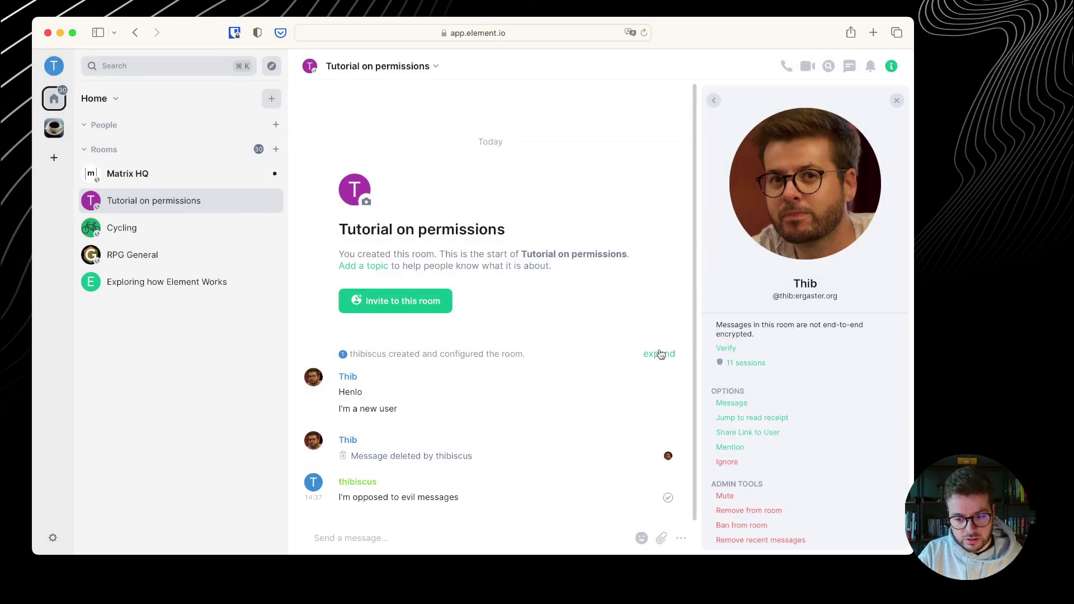
Run /devtools, inspect the removed member's m.room.member event in the room state, and close the developer tools.
{"action": "left_click", "coordinate": [388, 540]}
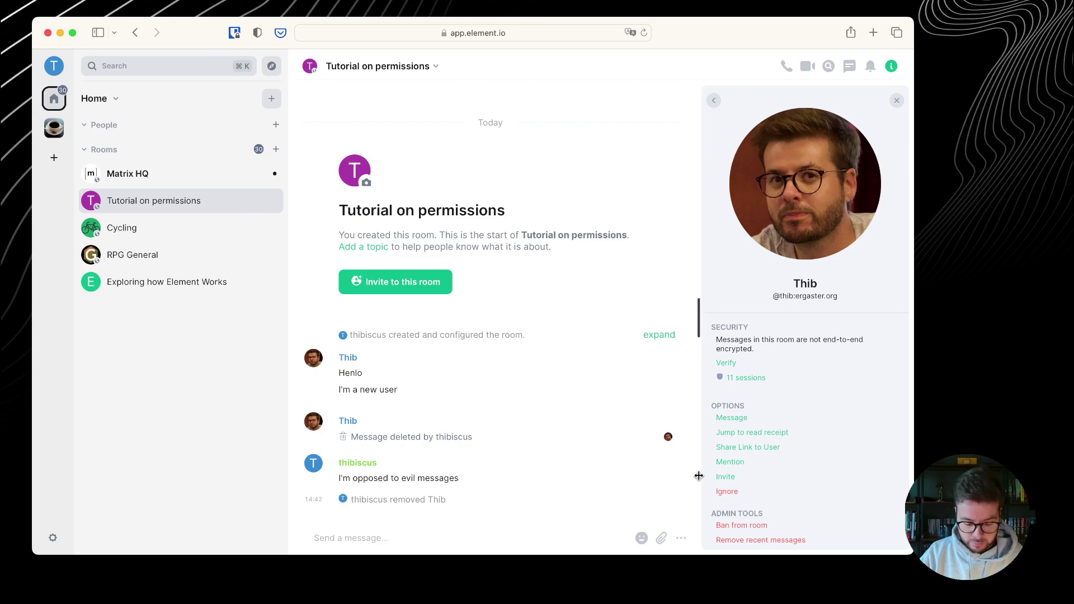
{"action": "type", "text": "/devtools"}
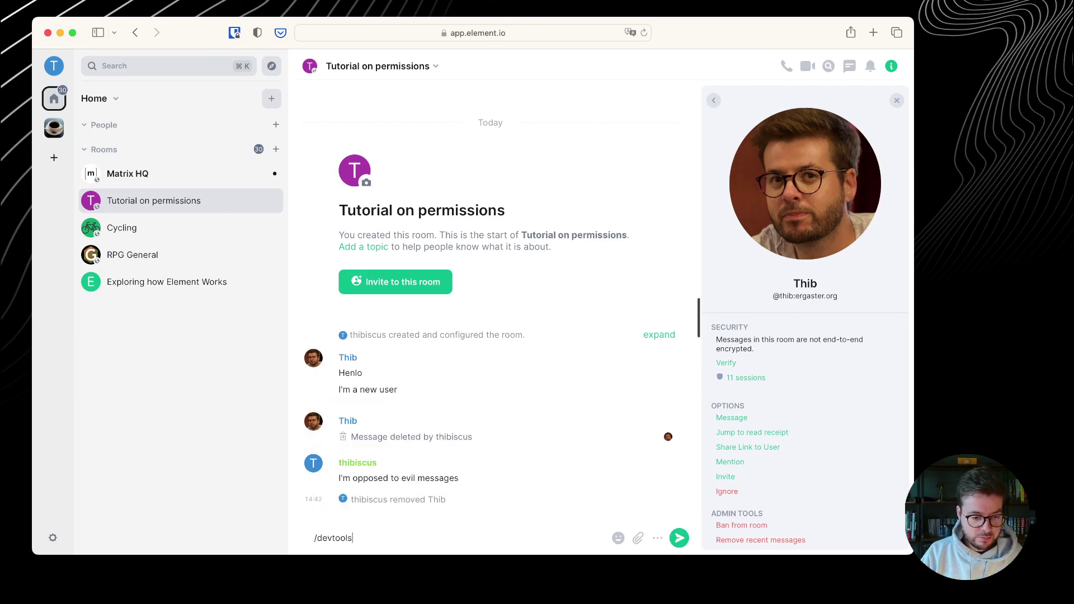
{"action": "key", "text": "Return"}
{"action": "left_click", "coordinate": [470, 220]}
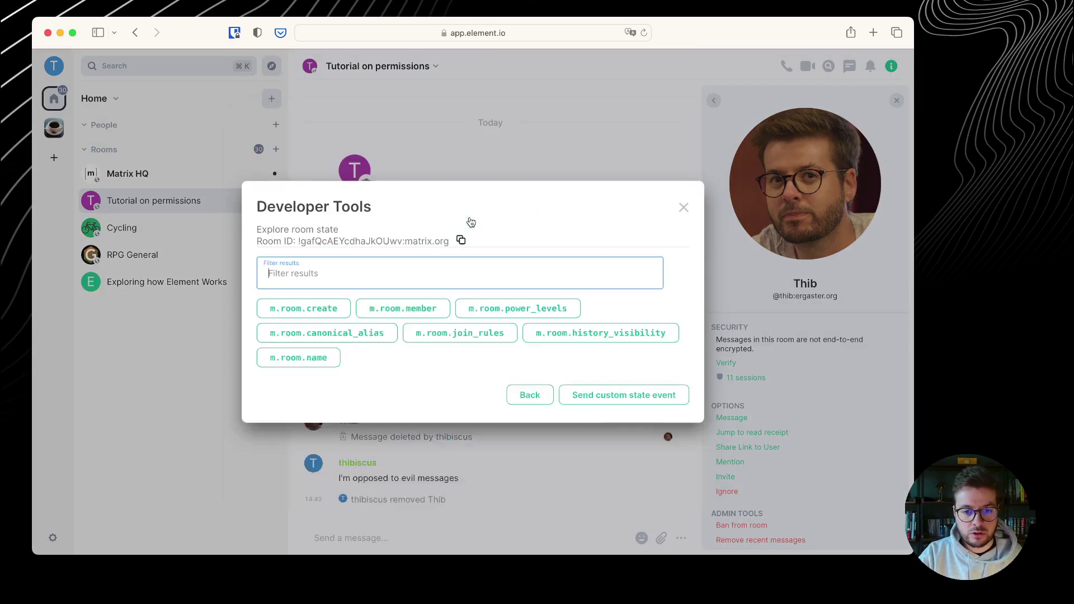
{"action": "left_click", "coordinate": [411, 308]}
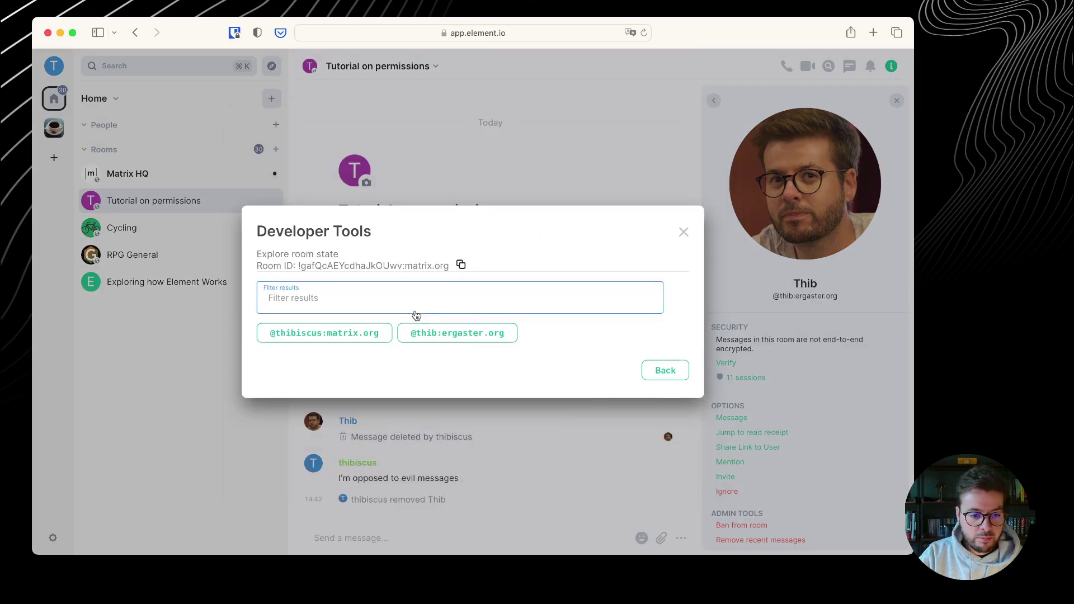
{"action": "left_click", "coordinate": [452, 335]}
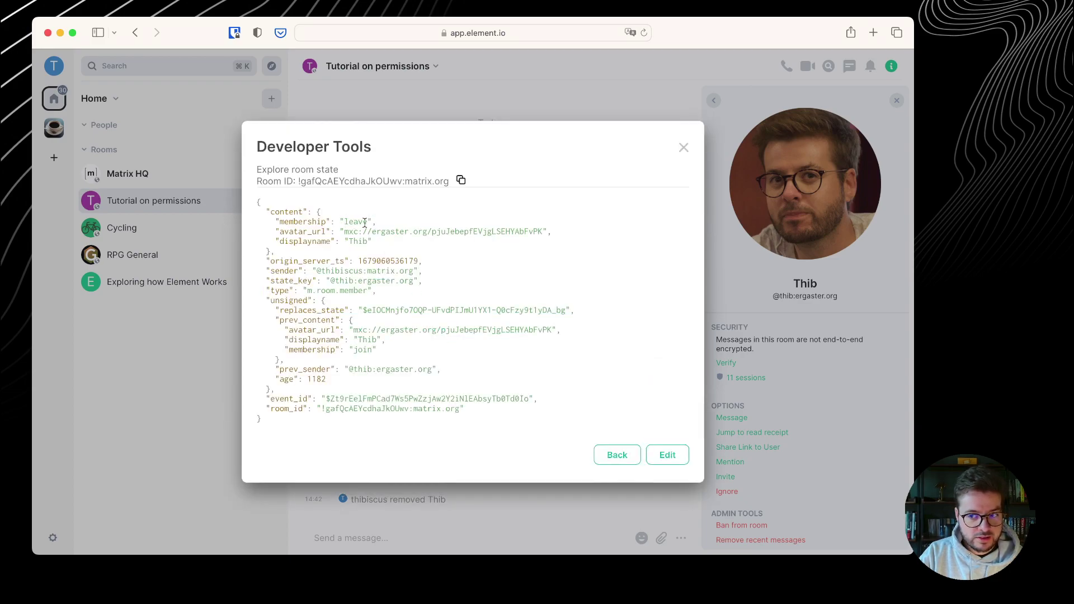
{"action": "left_click", "coordinate": [684, 148]}
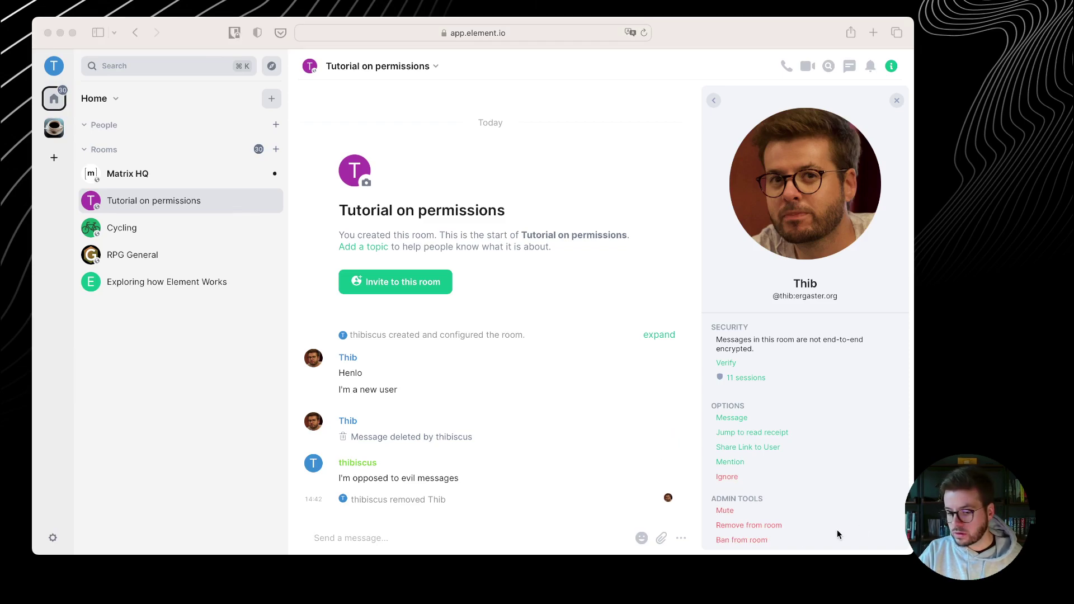
Run /devtools in the Tutorial on permissions room and open the other member's m.room.member event in the room state.
{"action": "left_click", "coordinate": [346, 539]}
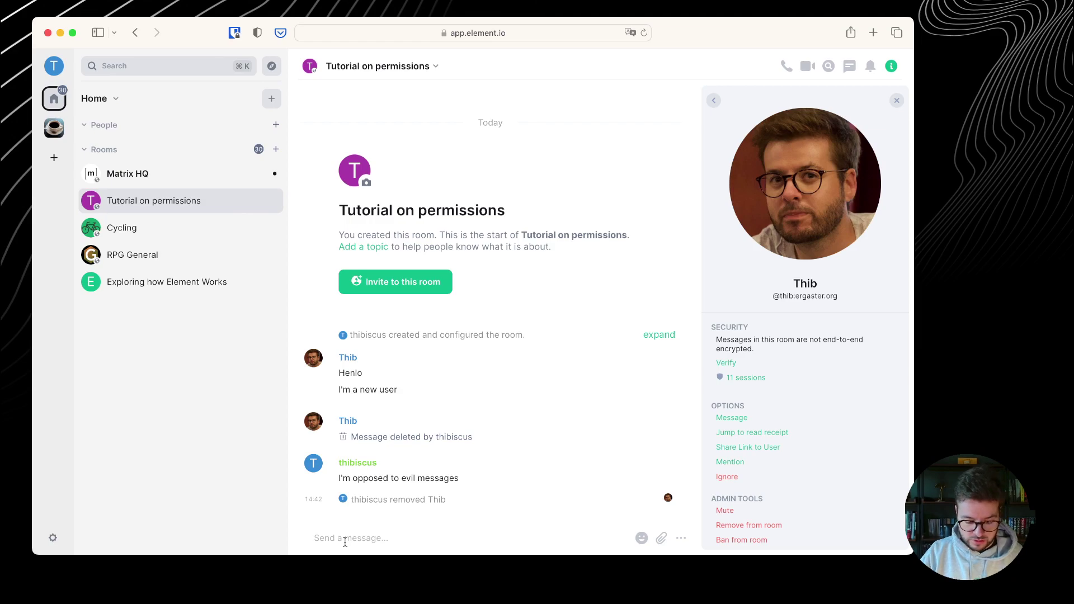
{"action": "type", "text": "/devtools"}
{"action": "key", "text": "Return"}
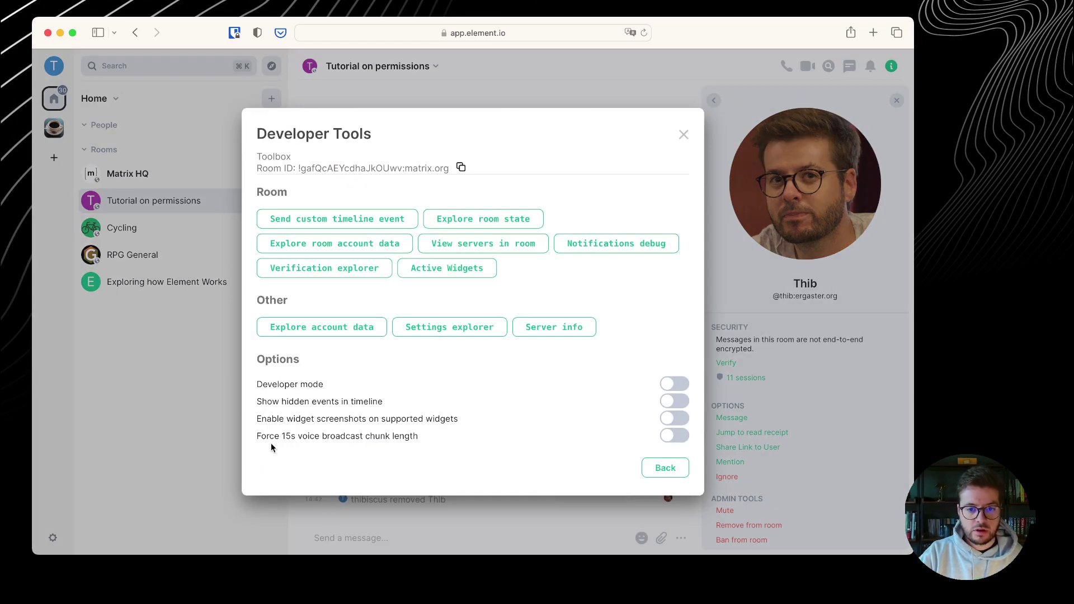
{"action": "left_click", "coordinate": [506, 220]}
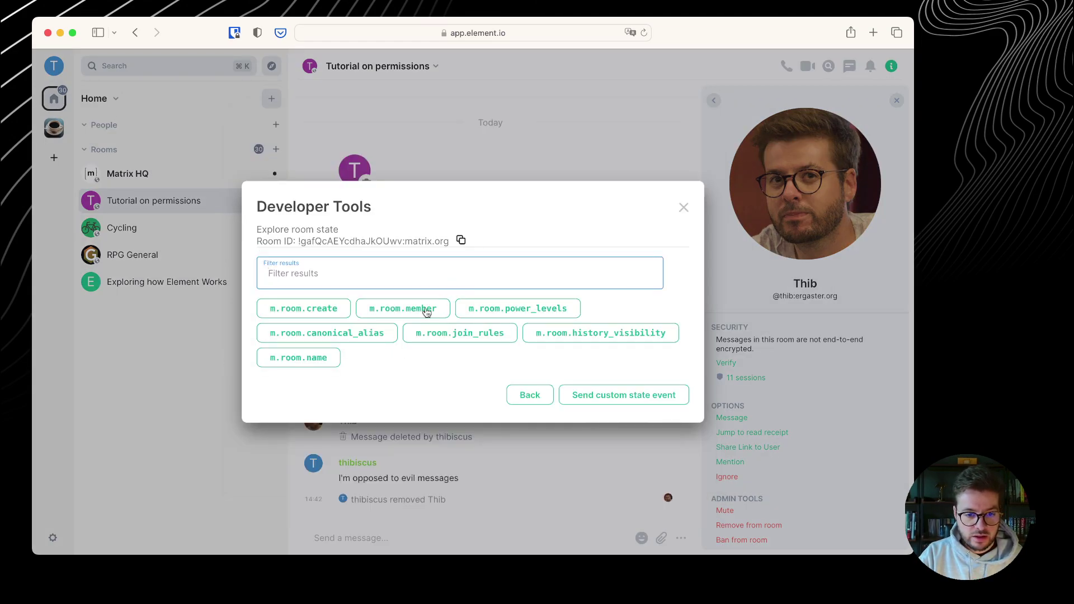
{"action": "left_click", "coordinate": [406, 310]}
{"action": "left_click", "coordinate": [438, 332]}
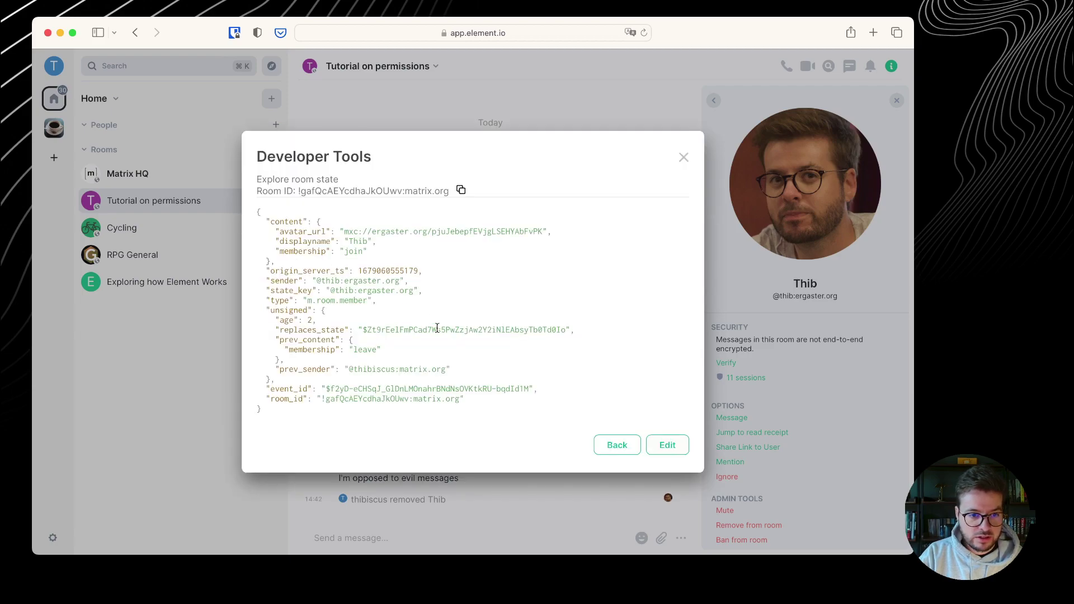
Highlight the membership value in content and the membership line in prev_content, and close the developer tools.
{"action": "left_click_drag", "start_coordinate": [344, 252], "coordinate": [373, 252]}
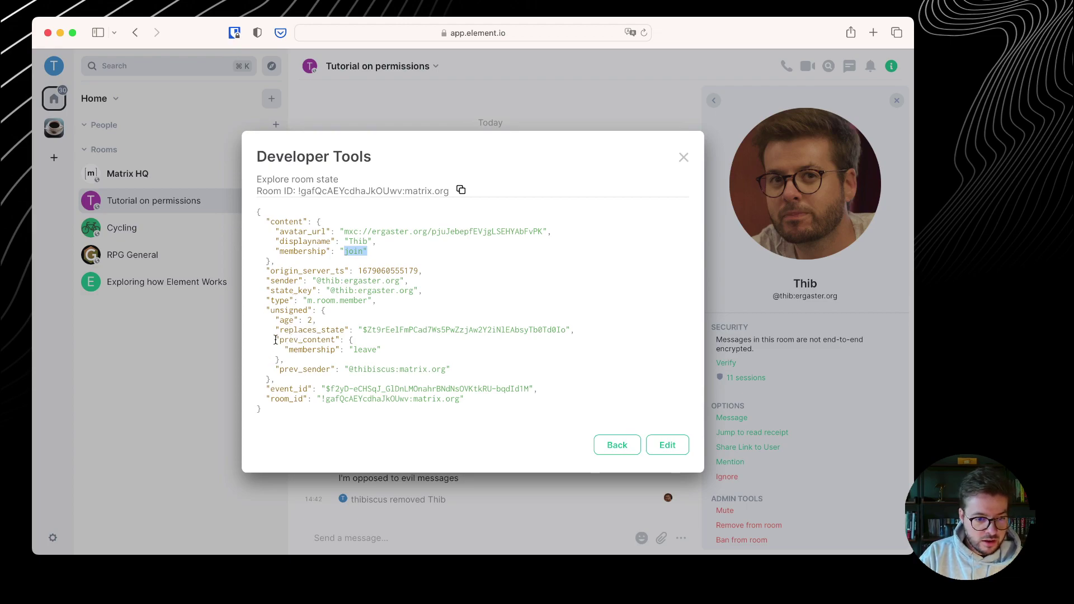
{"action": "left_click_drag", "start_coordinate": [283, 348], "coordinate": [412, 352]}
{"action": "left_click", "coordinate": [414, 352]}
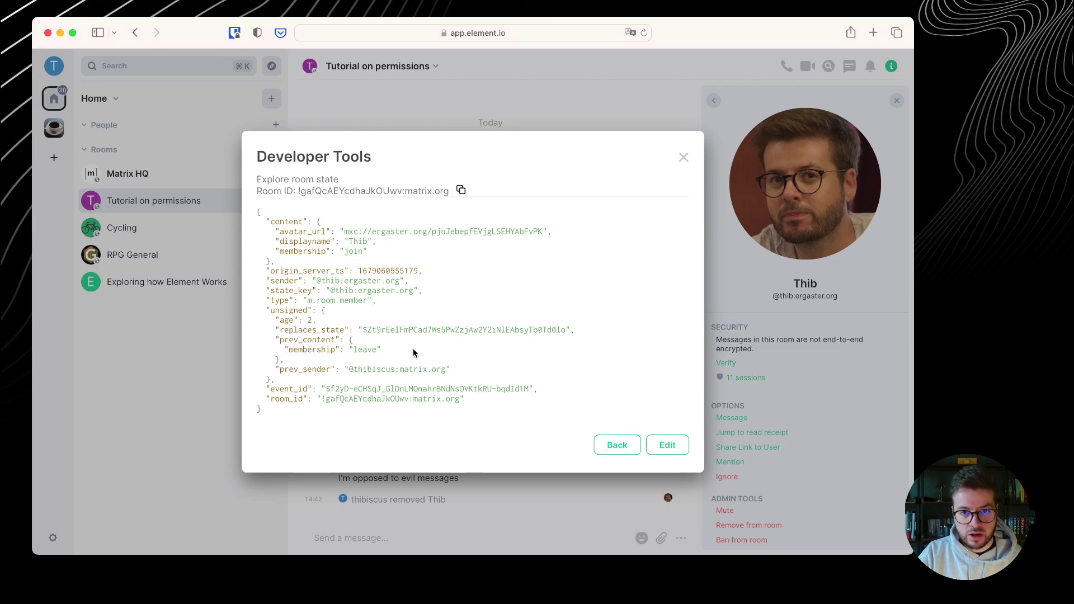
{"action": "left_click", "coordinate": [683, 159]}
Ban the member from the Tutorial on permissions room without giving a reason.
{"action": "scroll", "coordinate": [744, 534], "scroll_direction": "down", "scroll_amount": 1}
{"action": "left_click", "coordinate": [729, 524]}
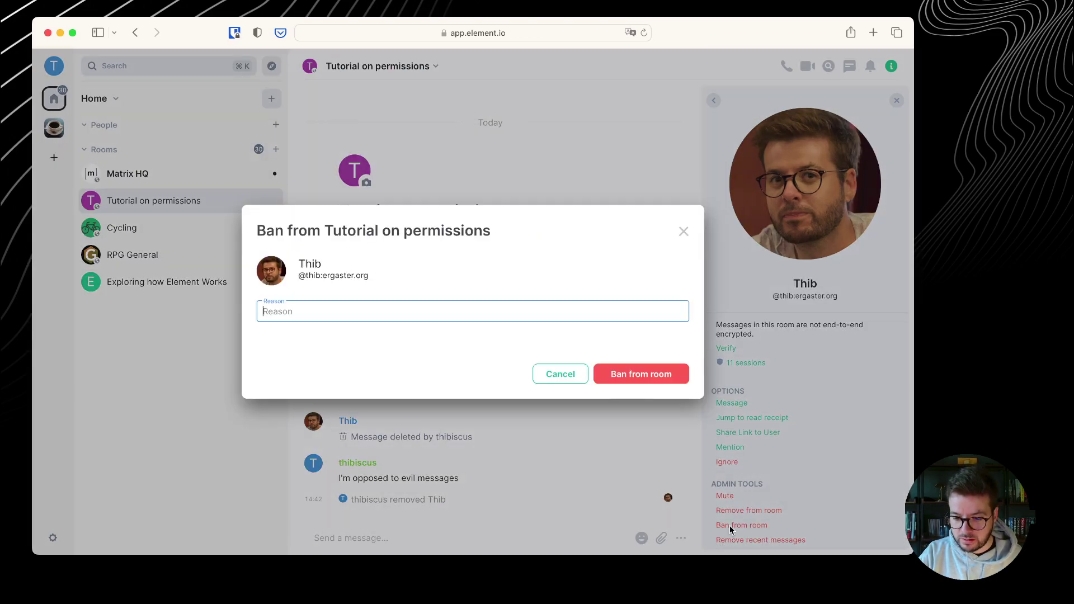
{"action": "left_click", "coordinate": [637, 378]}
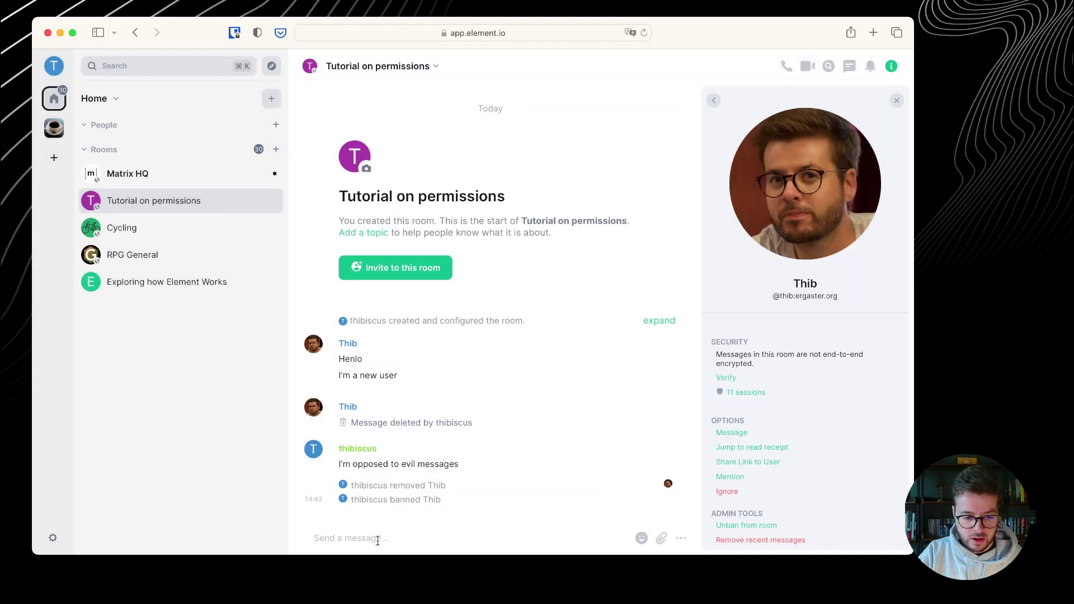
Run /devtools, open the banned member's m.room.member event, highlight its membership line in content, and close the developer tools.
{"action": "left_click", "coordinate": [376, 540]}
{"action": "type", "text": "/devtools"}
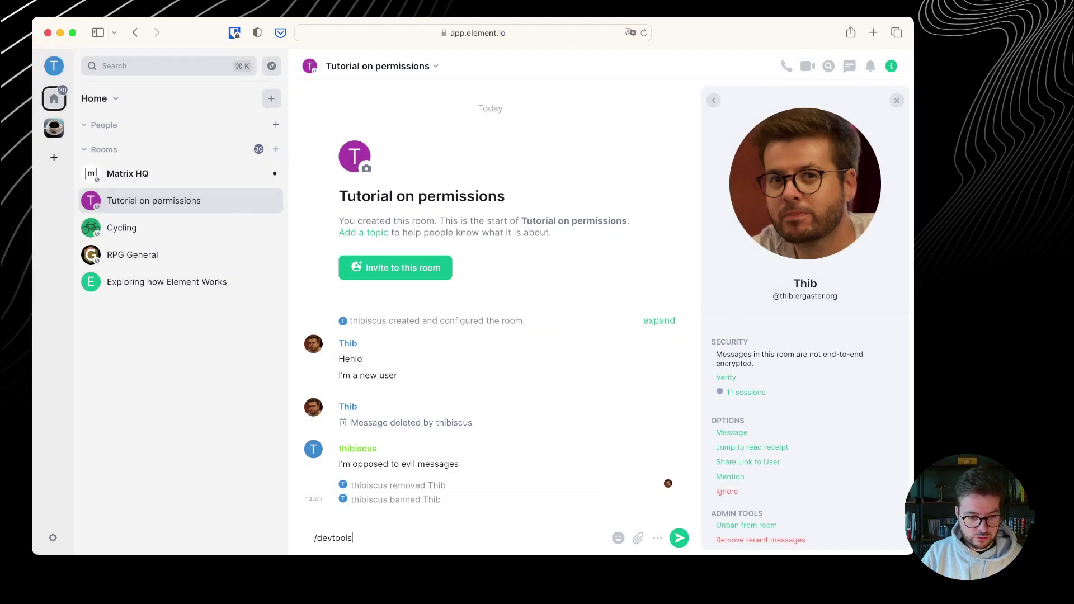
{"action": "key", "text": "Return"}
{"action": "left_click", "coordinate": [484, 223]}
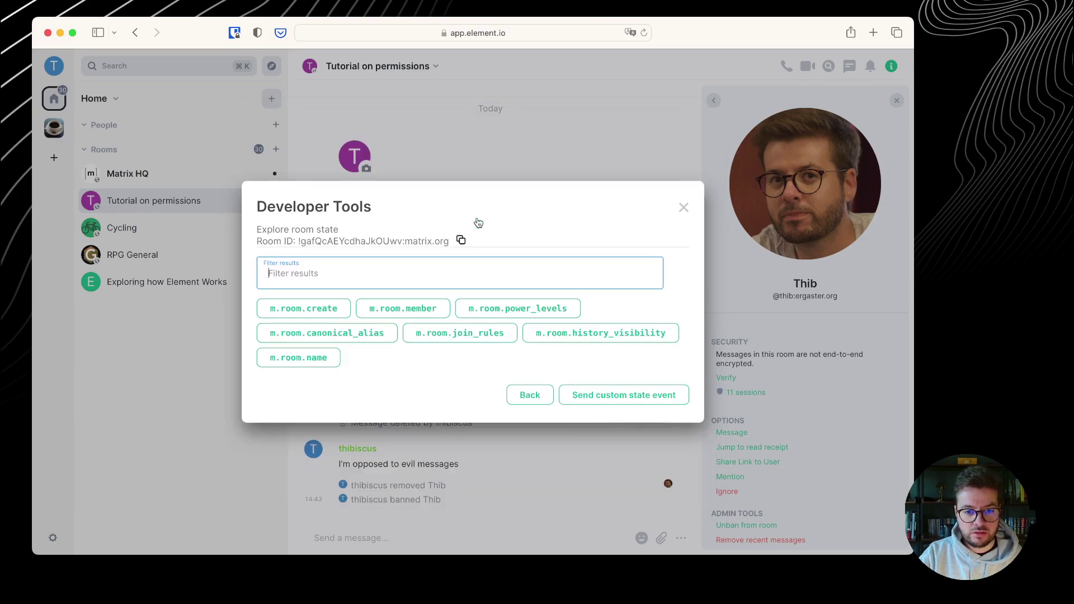
{"action": "left_click", "coordinate": [390, 311]}
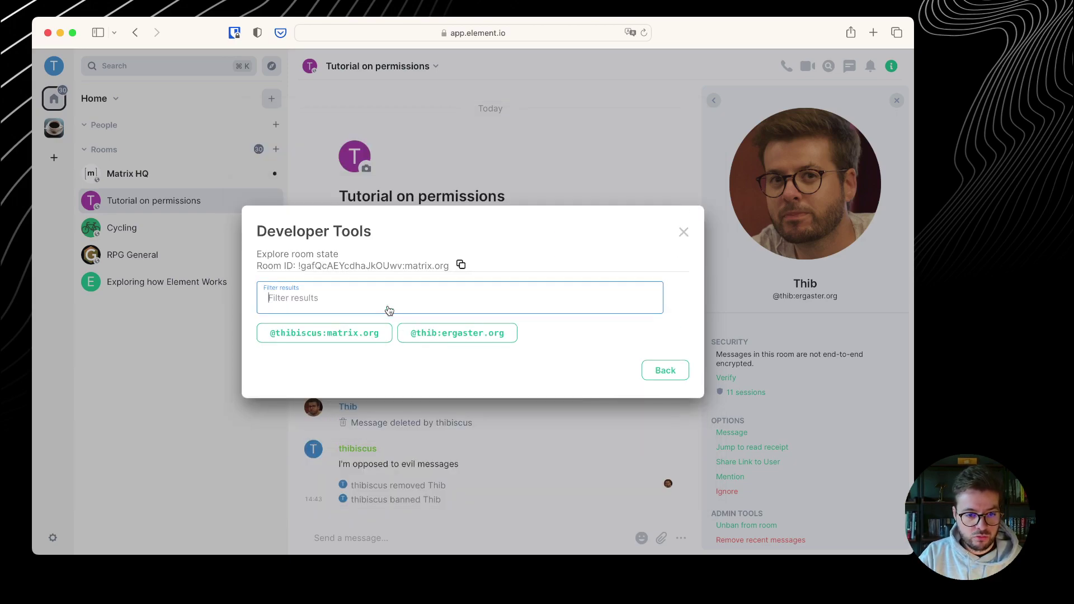
{"action": "left_click", "coordinate": [436, 336]}
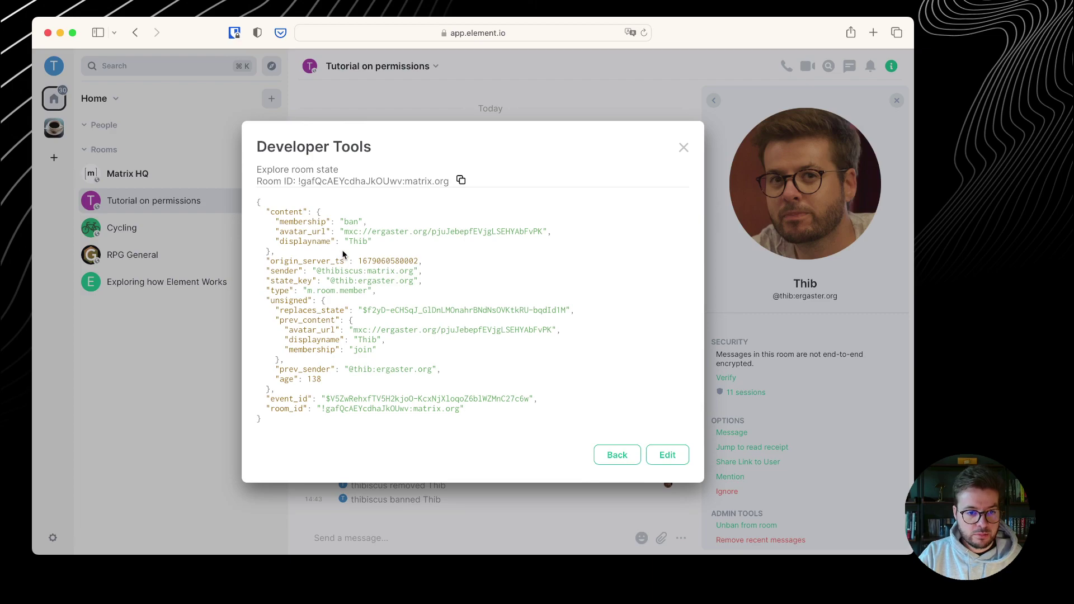
{"action": "left_click_drag", "start_coordinate": [266, 223], "coordinate": [414, 224]}
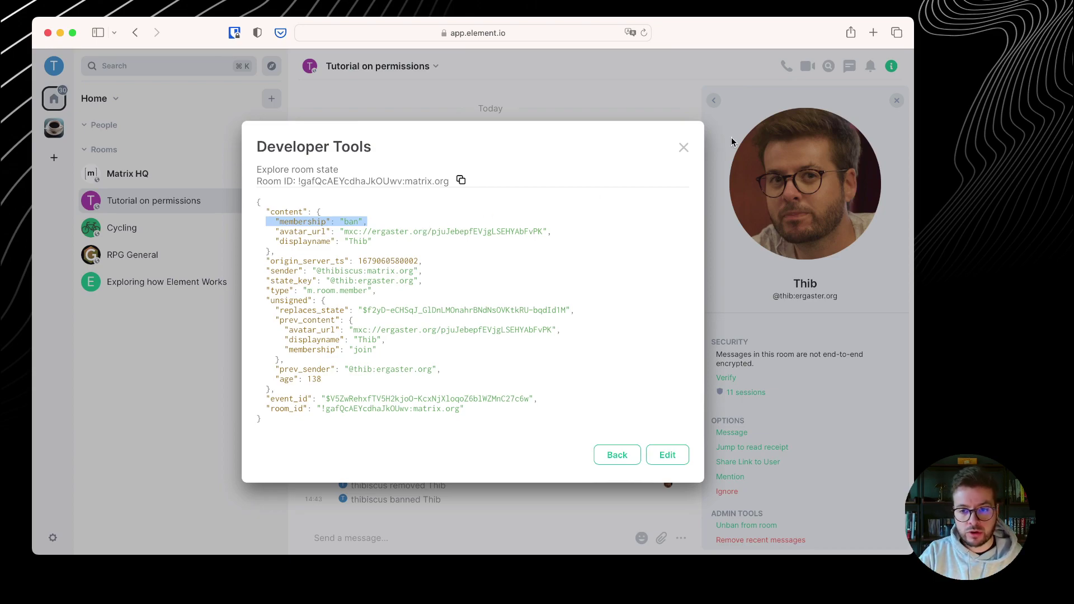
{"action": "left_click", "coordinate": [684, 147]}
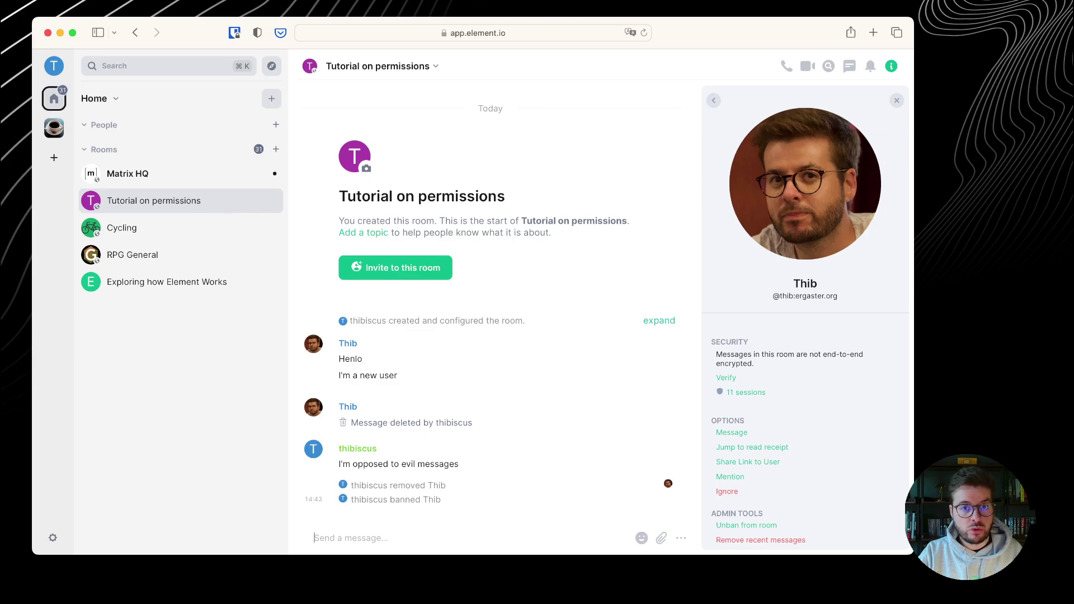
Switch to the Matrix HQ room, run /devtools and open the m.room.server_acl event in the room state.
{"action": "left_click", "coordinate": [140, 179]}
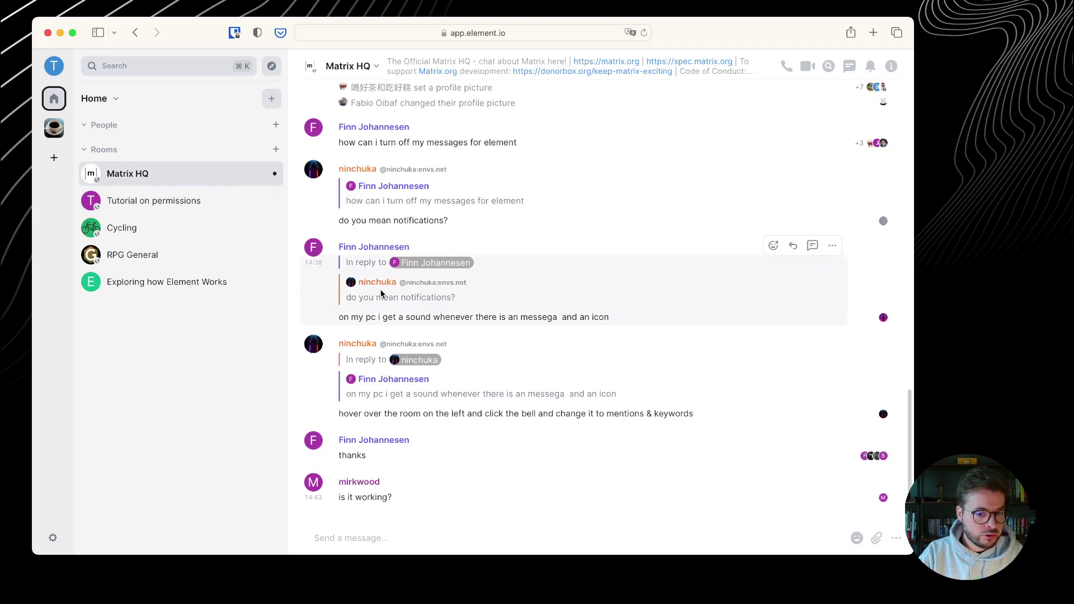
{"action": "left_click", "coordinate": [368, 537]}
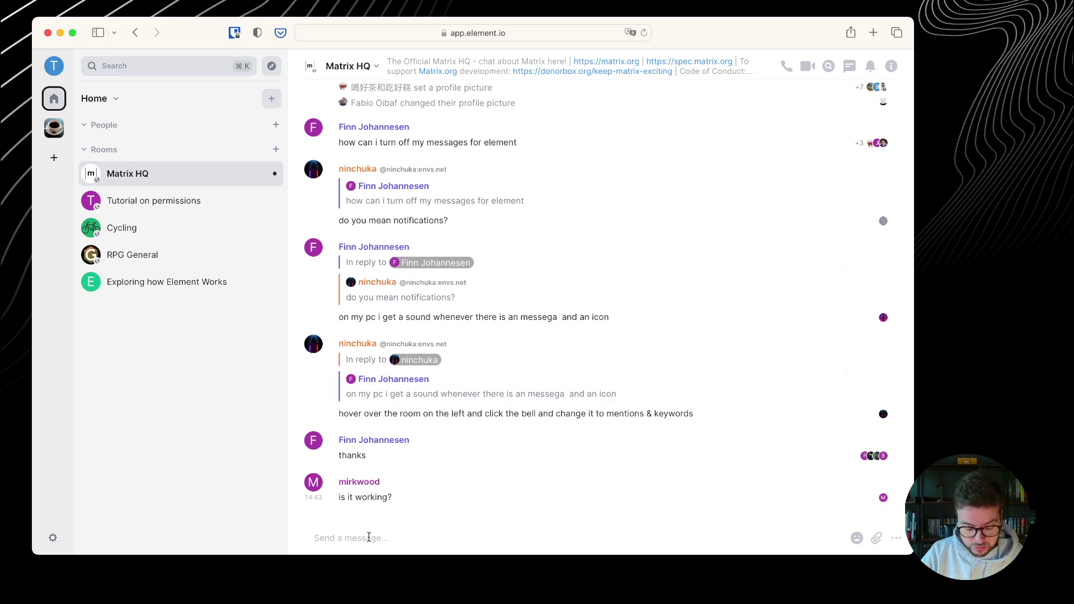
{"action": "type", "text": "/devtools"}
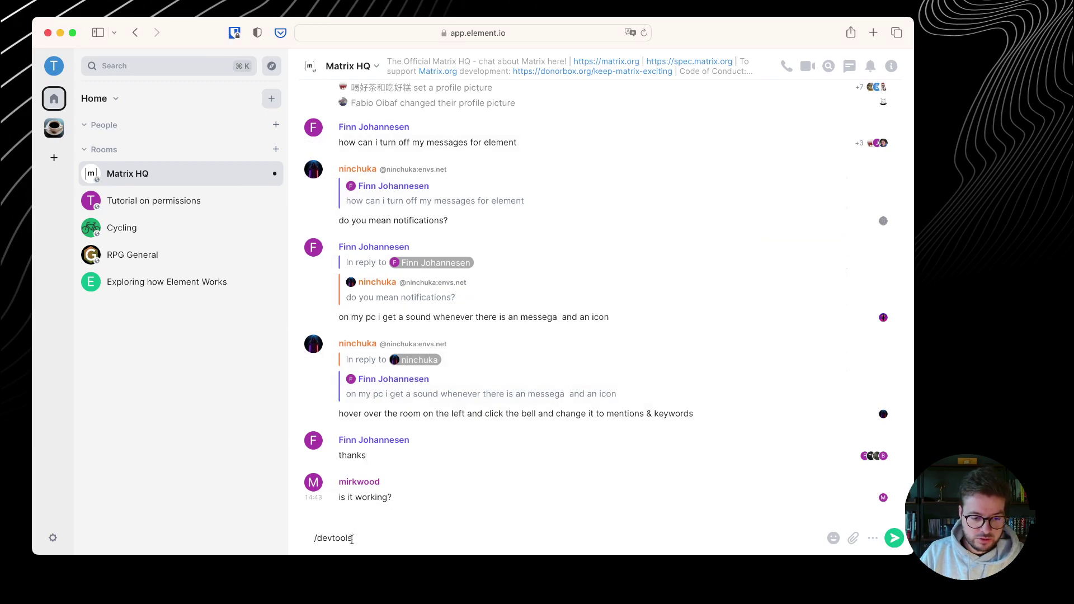
{"action": "key", "text": "Return"}
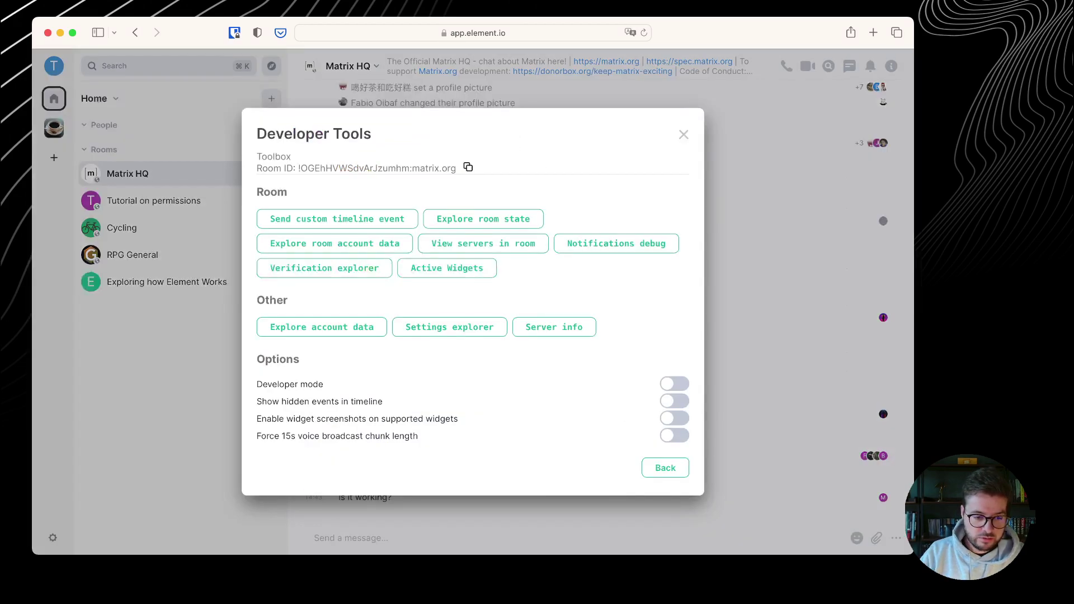
{"action": "left_click", "coordinate": [447, 222]}
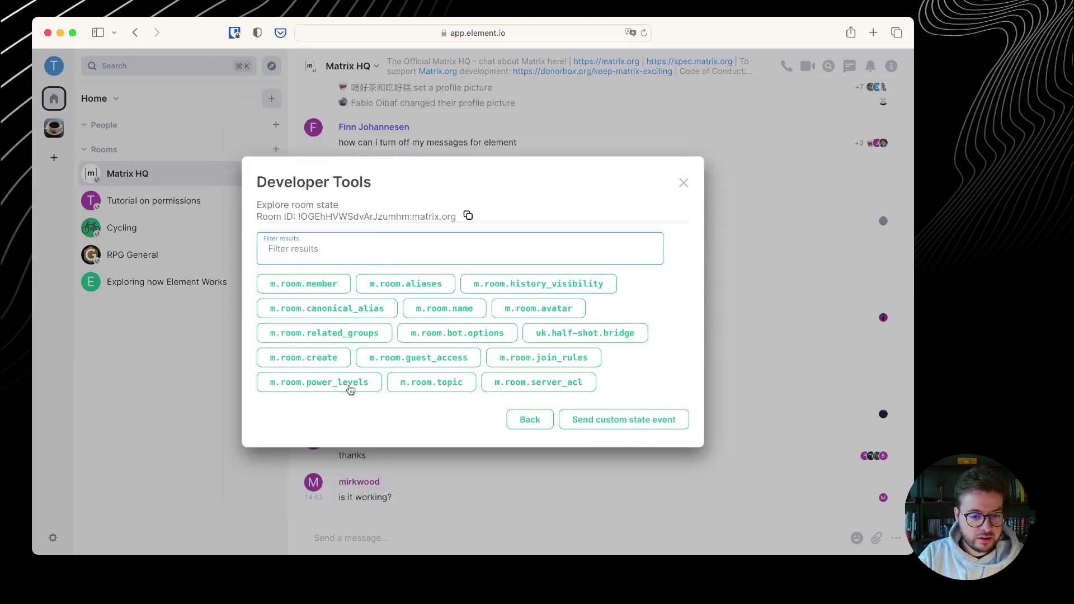
{"action": "left_click", "coordinate": [520, 384]}
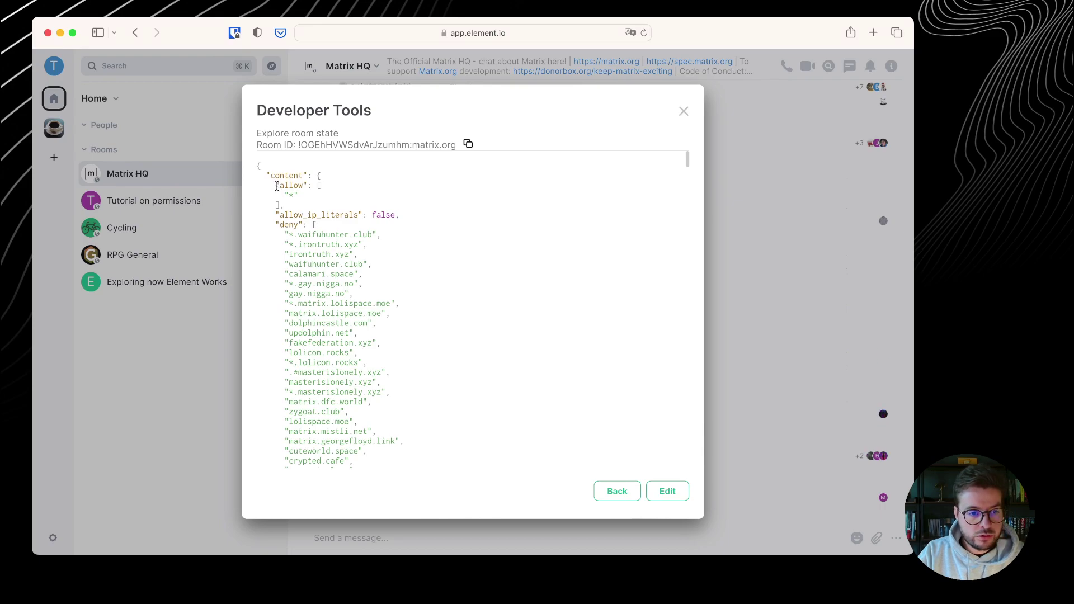
Highlight the allow list, read through the denied servers, close the developer tools and return to the Tutorial on permissions room.
{"action": "left_click_drag", "start_coordinate": [275, 185], "coordinate": [282, 206]}
{"action": "scroll", "coordinate": [281, 205], "scroll_direction": "down", "scroll_amount": 2}
{"action": "scroll", "coordinate": [310, 262], "scroll_direction": "down", "scroll_amount": 3}
{"action": "scroll", "coordinate": [310, 262], "scroll_direction": "down", "scroll_amount": 10}
{"action": "scroll", "coordinate": [310, 262], "scroll_direction": "down", "scroll_amount": 10}
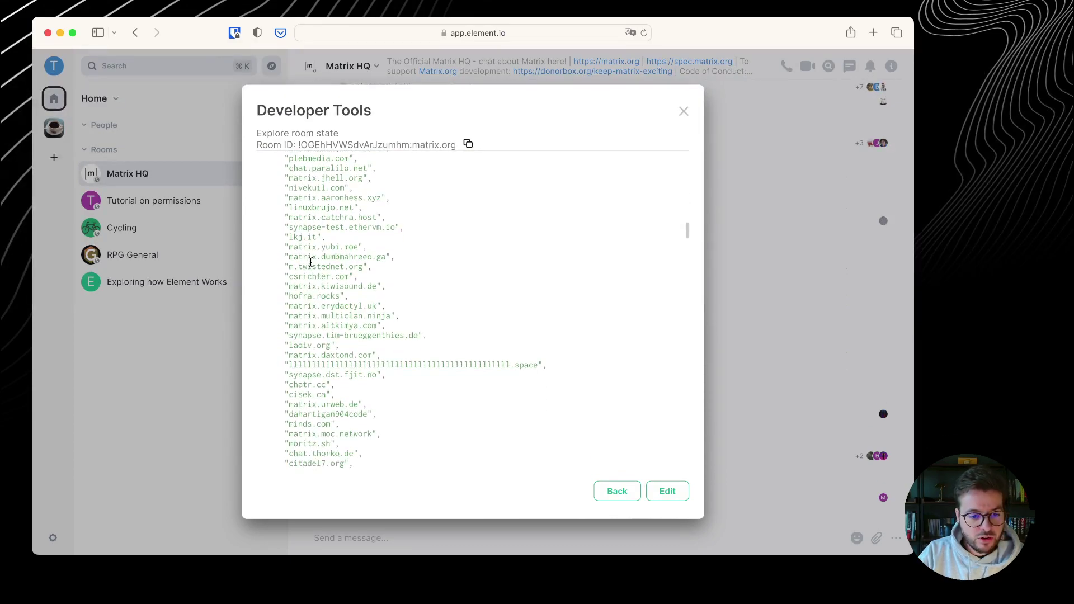
{"action": "left_click", "coordinate": [683, 111]}
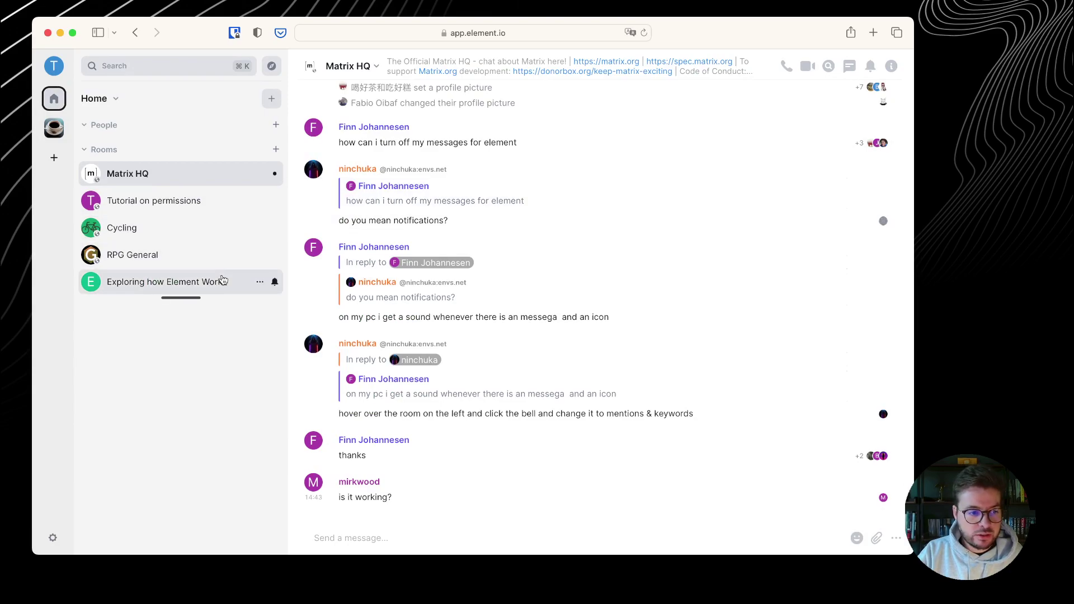
{"action": "left_click", "coordinate": [215, 201]}
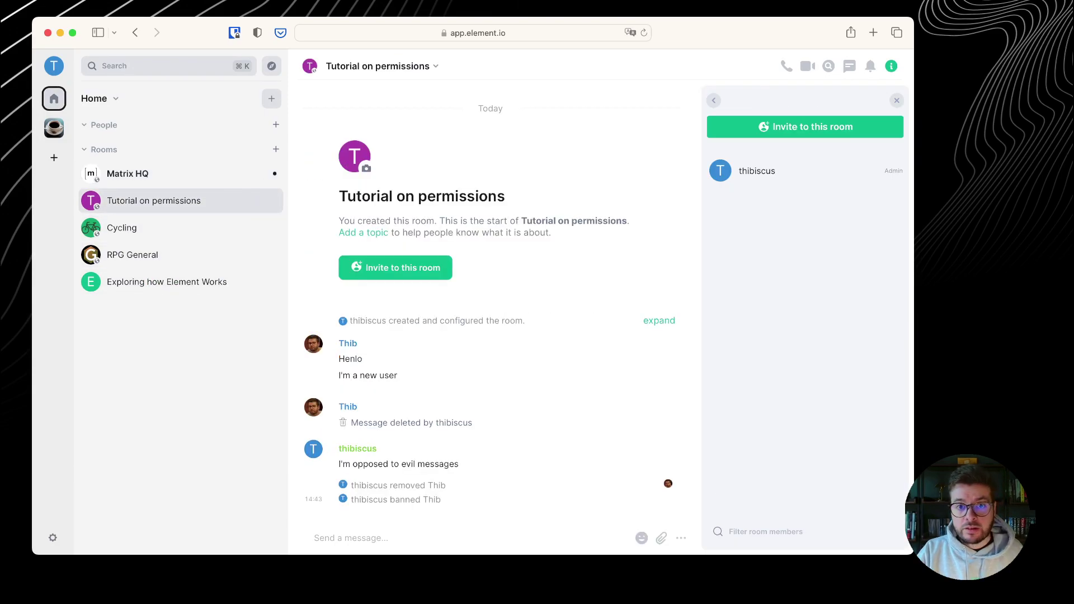